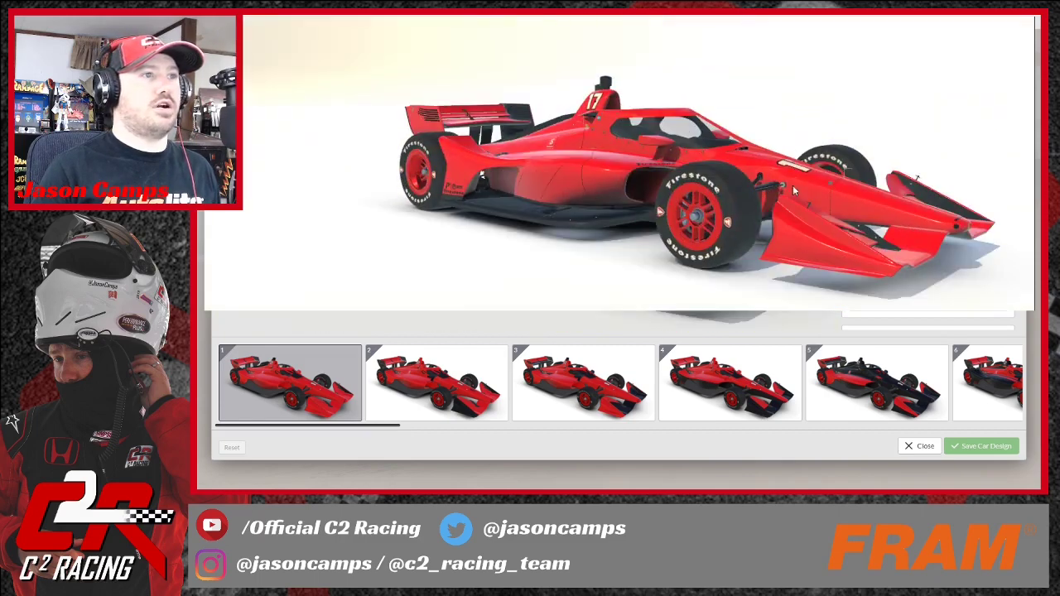
Preview several stock paint patterns from the design strip on the IndyCar model
{"action": "left_click", "coordinate": [915, 412]}
{"action": "left_click", "coordinate": [915, 412]}
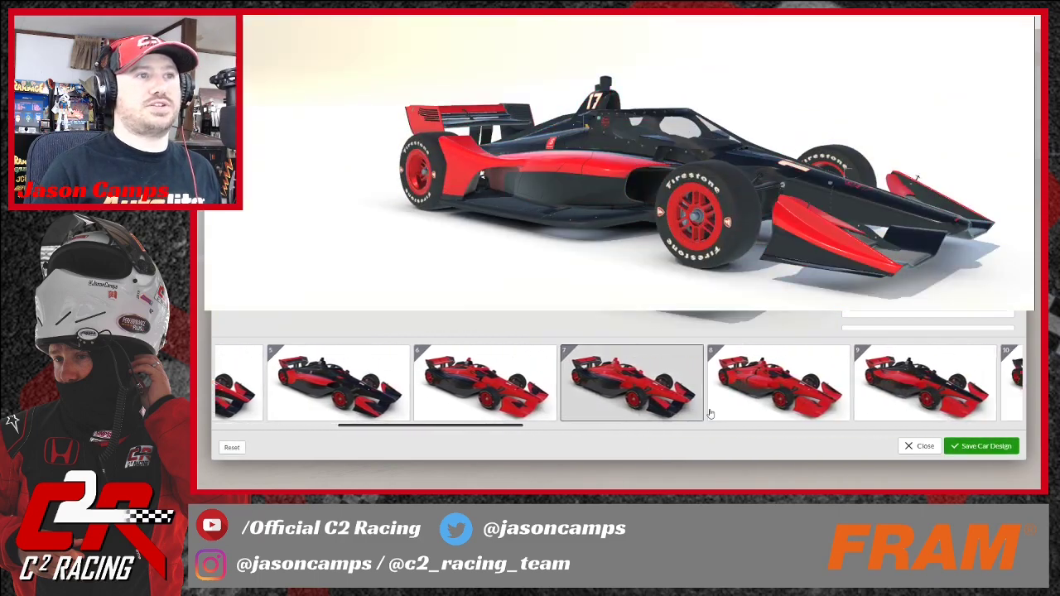
{"action": "left_click", "coordinate": [916, 413]}
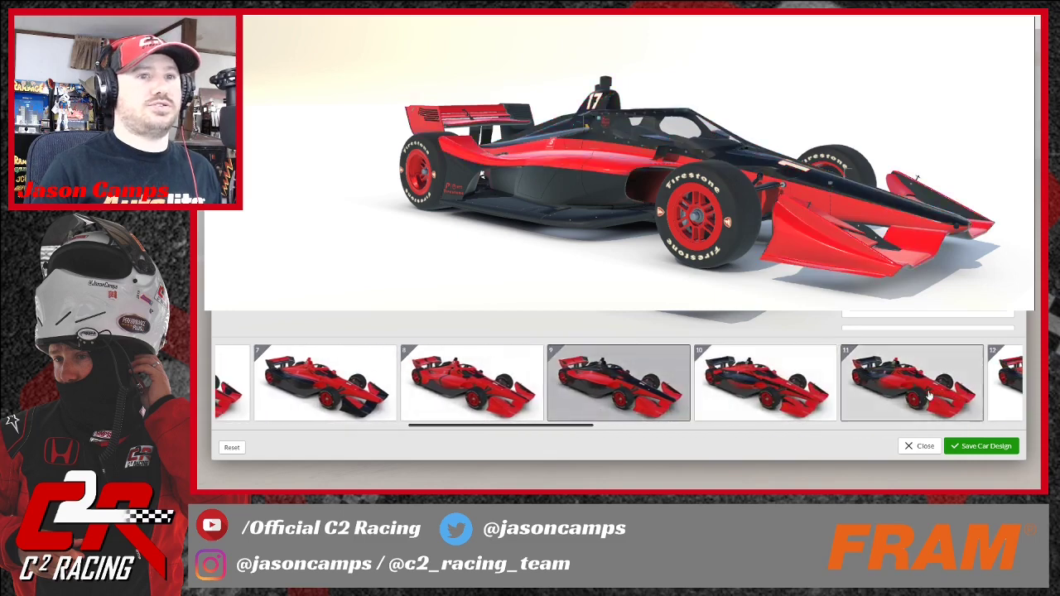
{"action": "left_click", "coordinate": [915, 412]}
{"action": "left_click", "coordinate": [915, 412]}
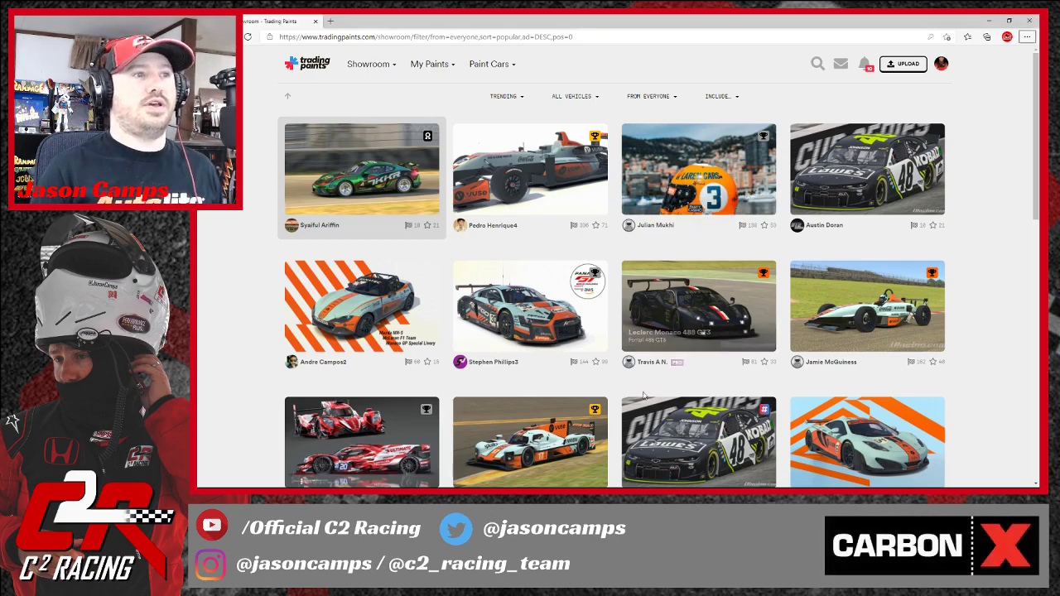
Browse the trending paint schemes for all vehicles in the Trading Paints showroom
{"action": "scroll", "coordinate": [769, 362], "scroll_direction": "down", "scroll_amount": 1}
{"action": "scroll", "coordinate": [770, 356], "scroll_direction": "down", "scroll_amount": 2}
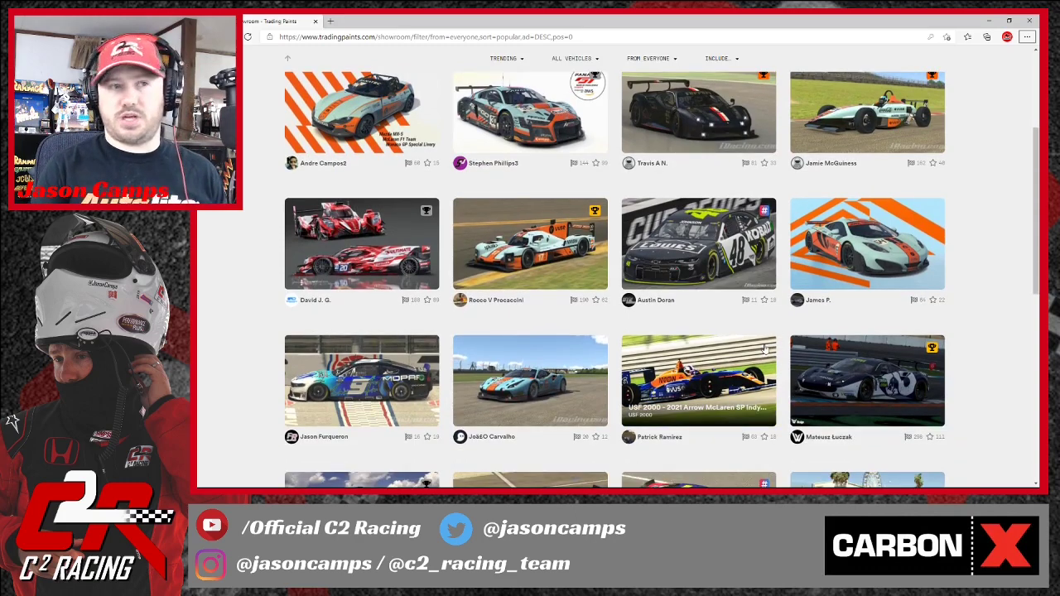
{"action": "scroll", "coordinate": [765, 351], "scroll_direction": "down", "scroll_amount": 1}
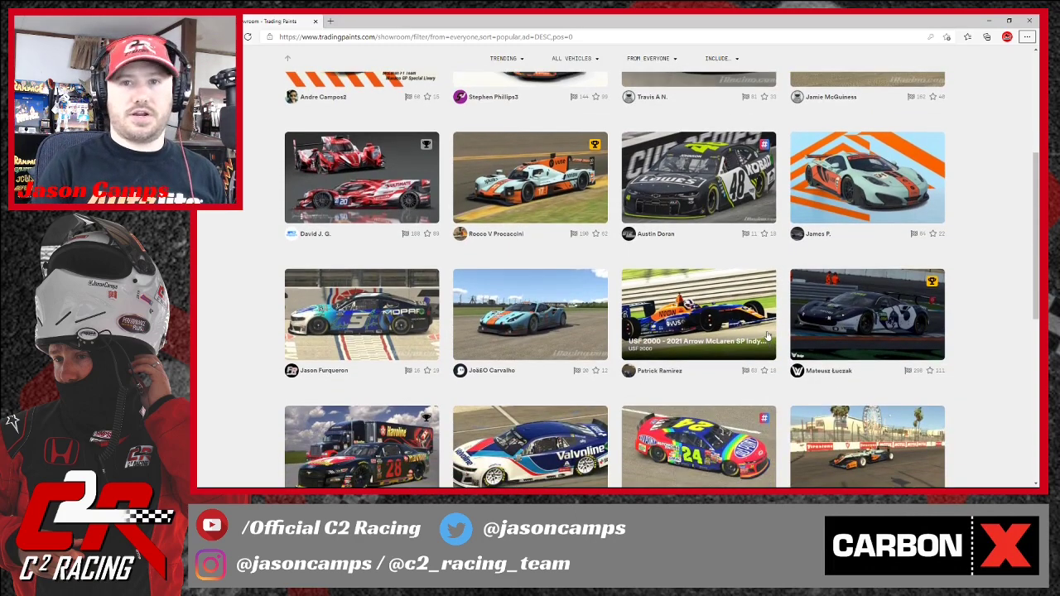
{"action": "scroll", "coordinate": [763, 342], "scroll_direction": "down", "scroll_amount": 4}
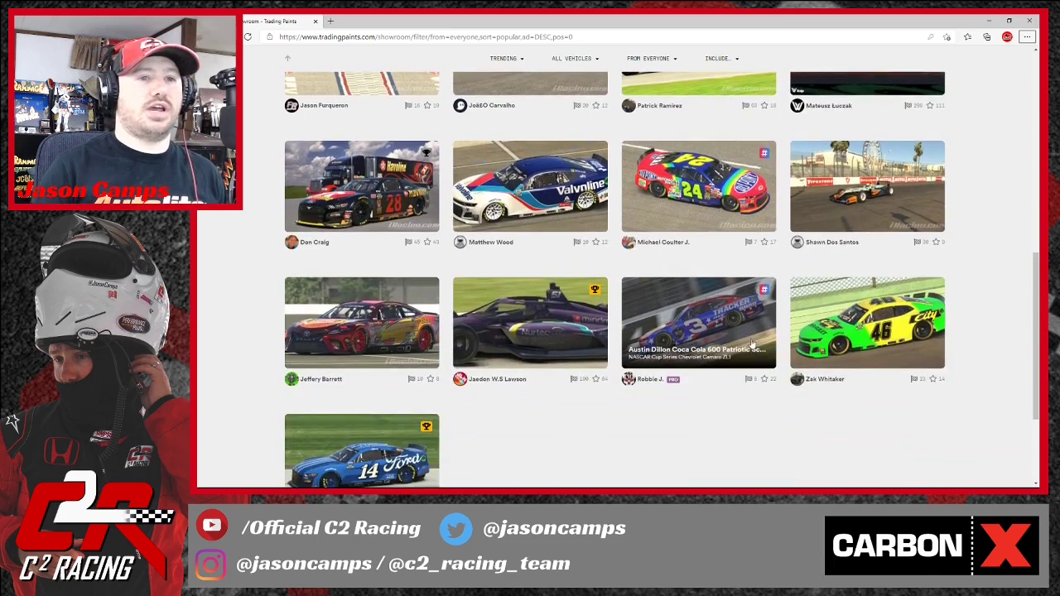
{"action": "scroll", "coordinate": [695, 332], "scroll_direction": "down", "scroll_amount": 2}
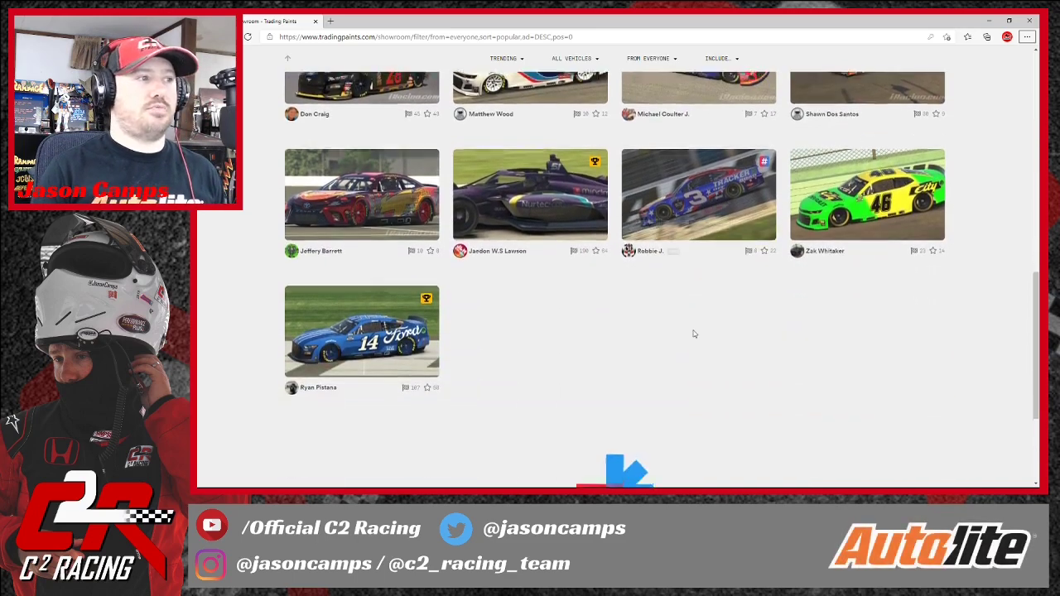
{"action": "scroll", "coordinate": [695, 331], "scroll_direction": "down", "scroll_amount": 2}
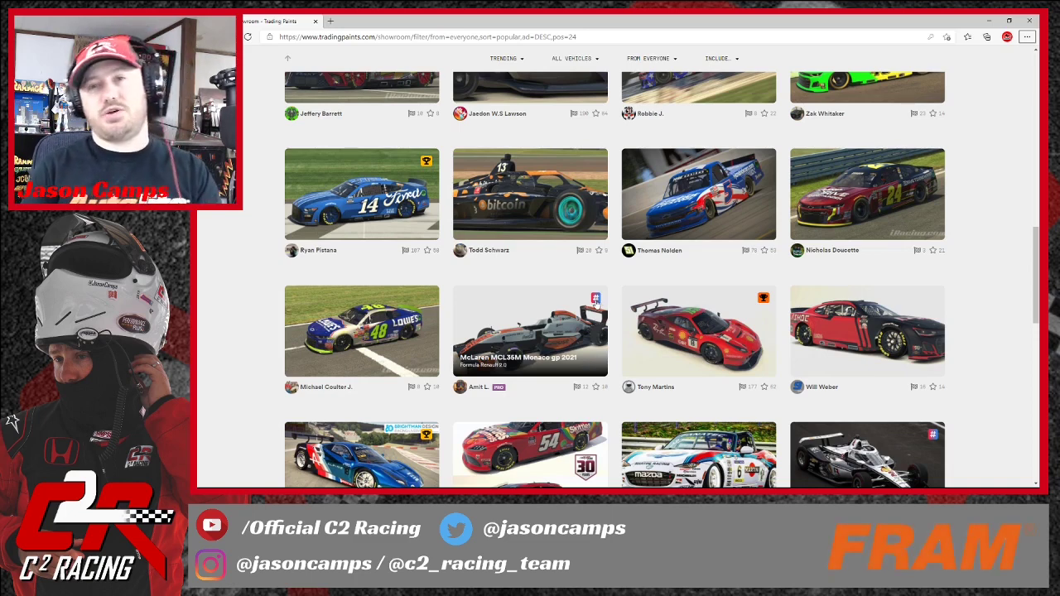
Switch to the iRacing car viewer and examine the custom paints on the IndyCar and the open-cockpit sports racer from several angles
{"action": "key", "text": "alt+Tab"}
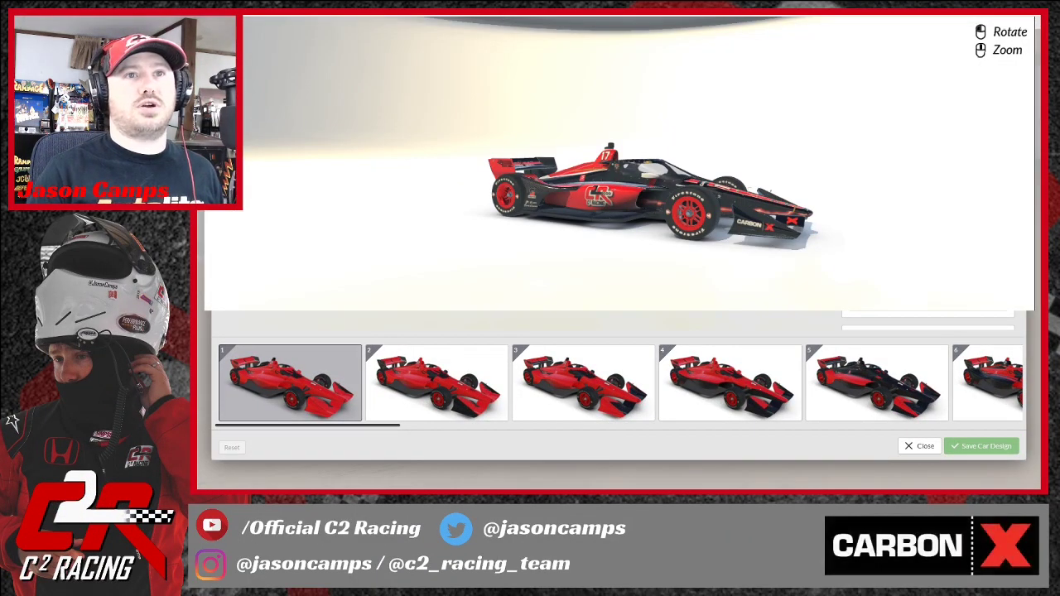
{"action": "left_click_drag", "start_coordinate": [764, 129], "coordinate": [722, 220]}
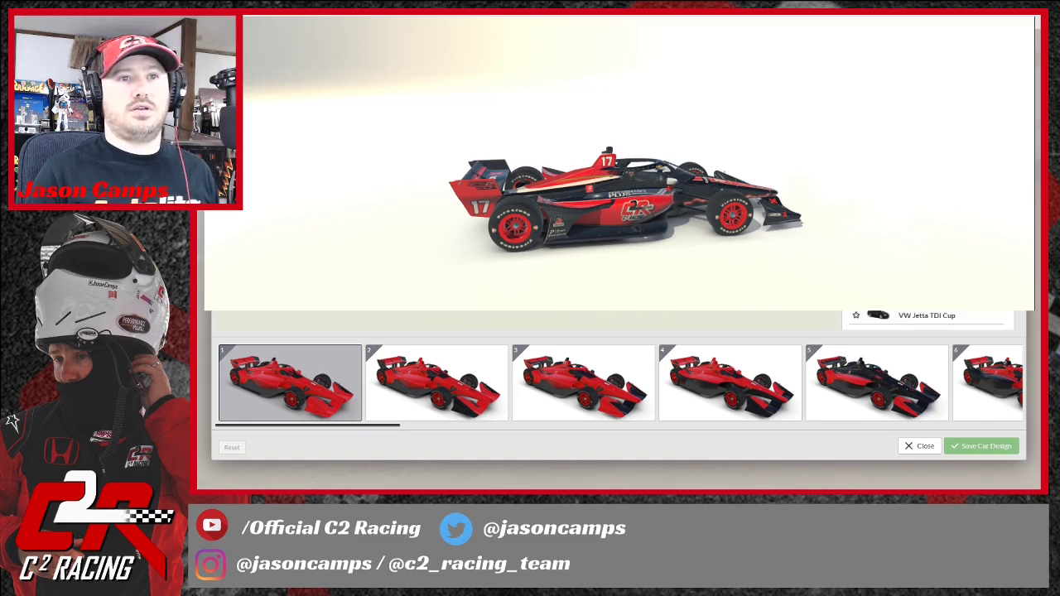
{"action": "left_click", "coordinate": [928, 241]}
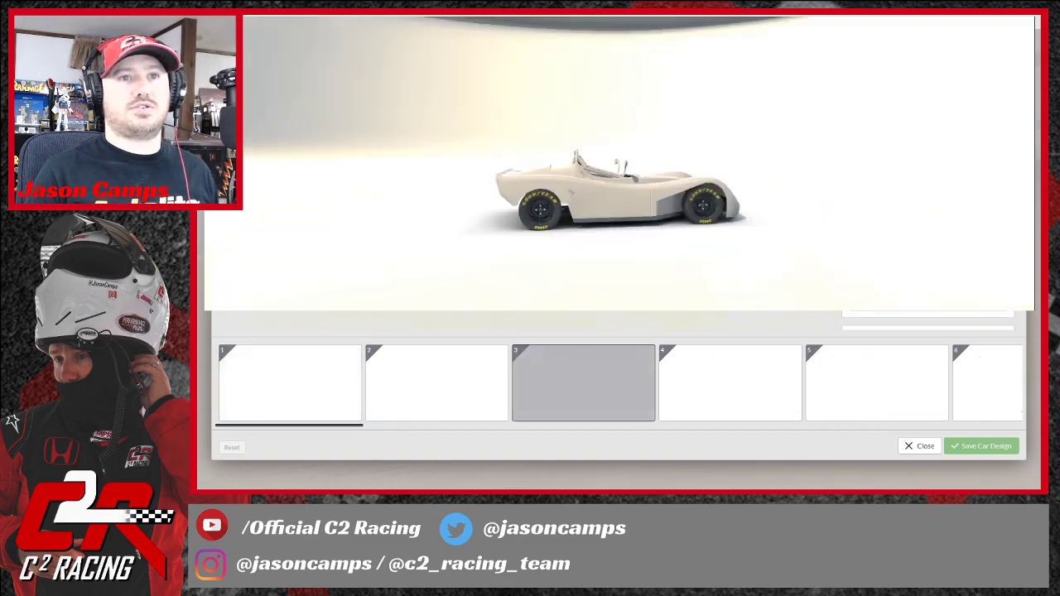
{"action": "left_click_drag", "start_coordinate": [729, 209], "coordinate": [676, 221]}
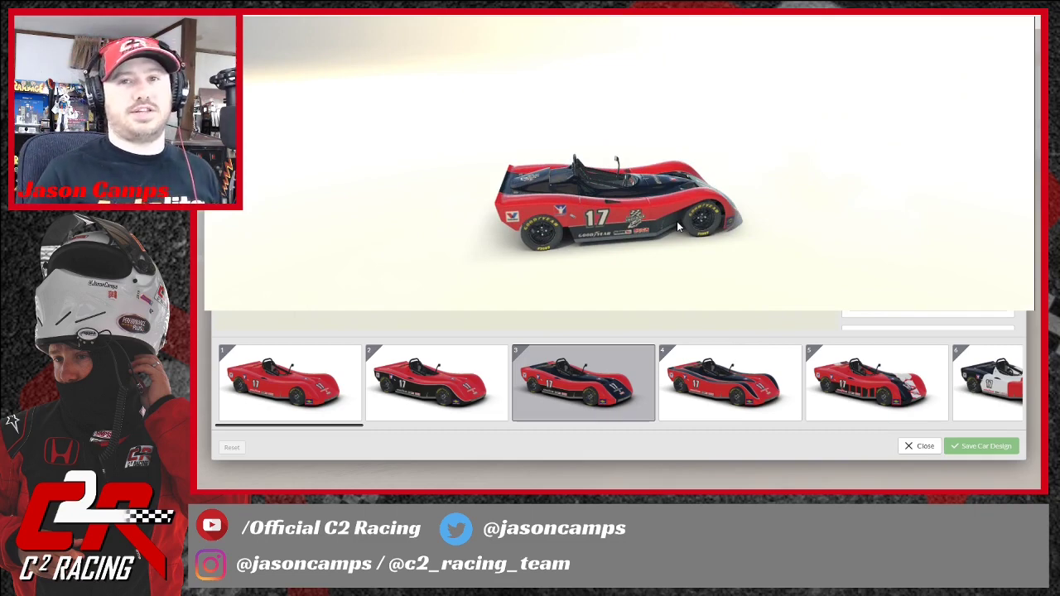
{"action": "left_click_drag", "start_coordinate": [676, 221], "coordinate": [619, 227]}
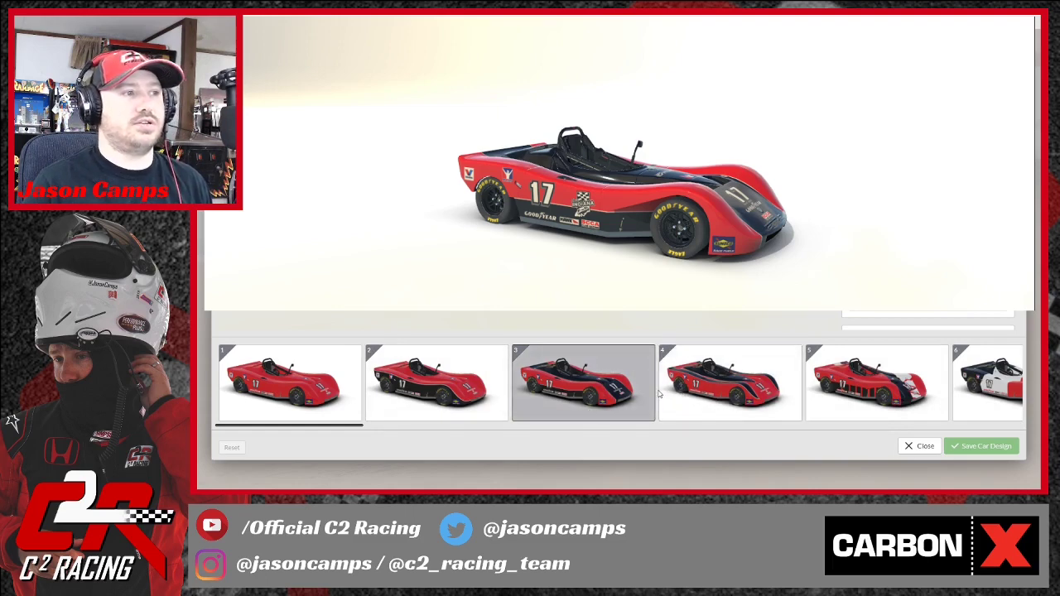
{"action": "left_click", "coordinate": [458, 396]}
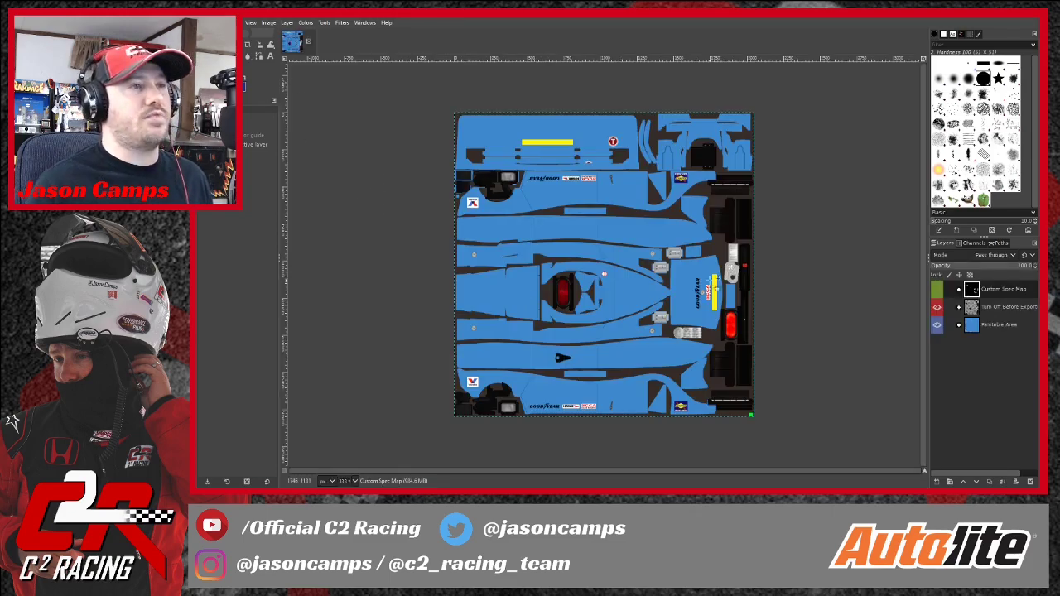
In the GIMP car template, expand the Custom Spec Map group and read its full channel layer names
{"action": "scroll", "coordinate": [571, 320], "scroll_direction": "up", "scroll_amount": 1}
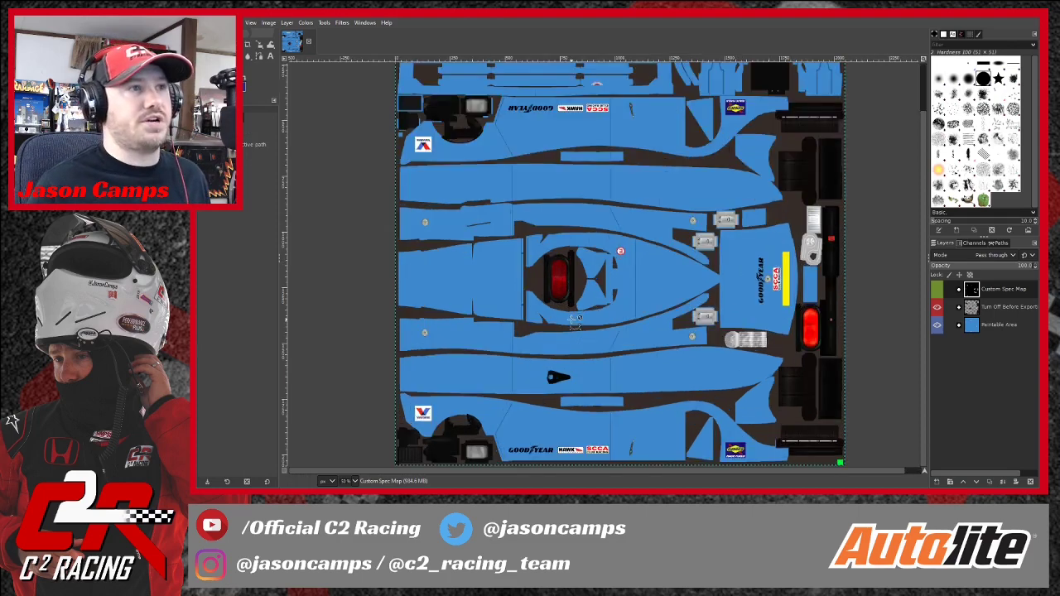
{"action": "scroll", "coordinate": [596, 319], "scroll_direction": "down", "scroll_amount": 1}
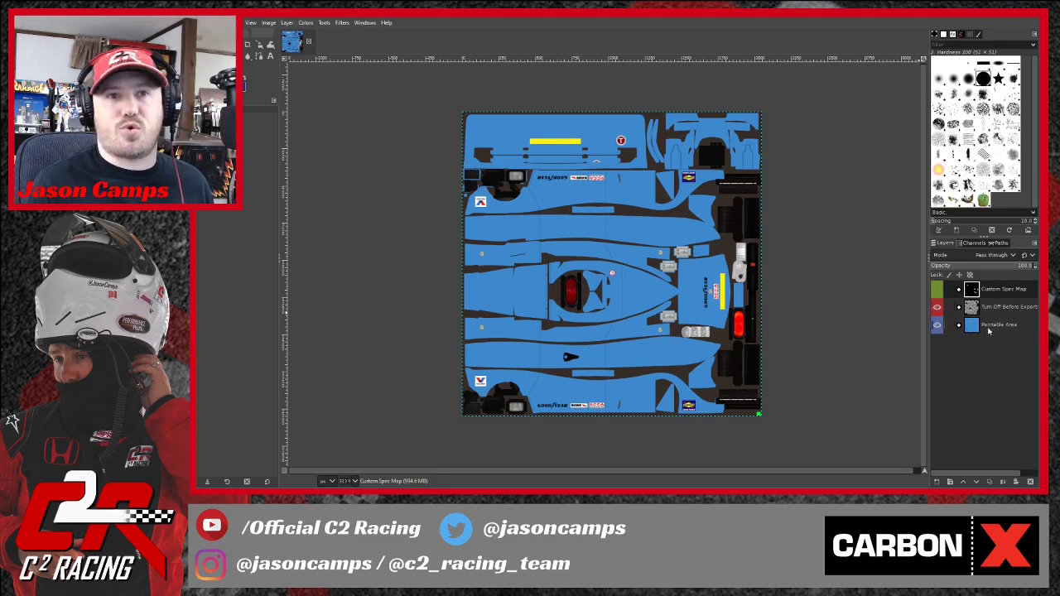
{"action": "left_click", "coordinate": [959, 289]}
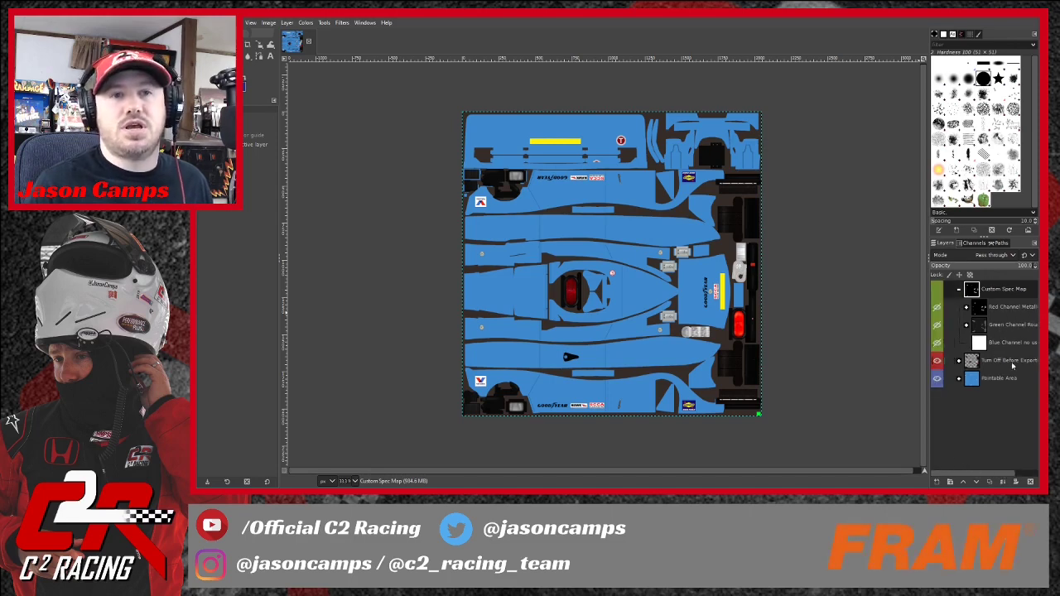
{"action": "left_click", "coordinate": [1030, 471]}
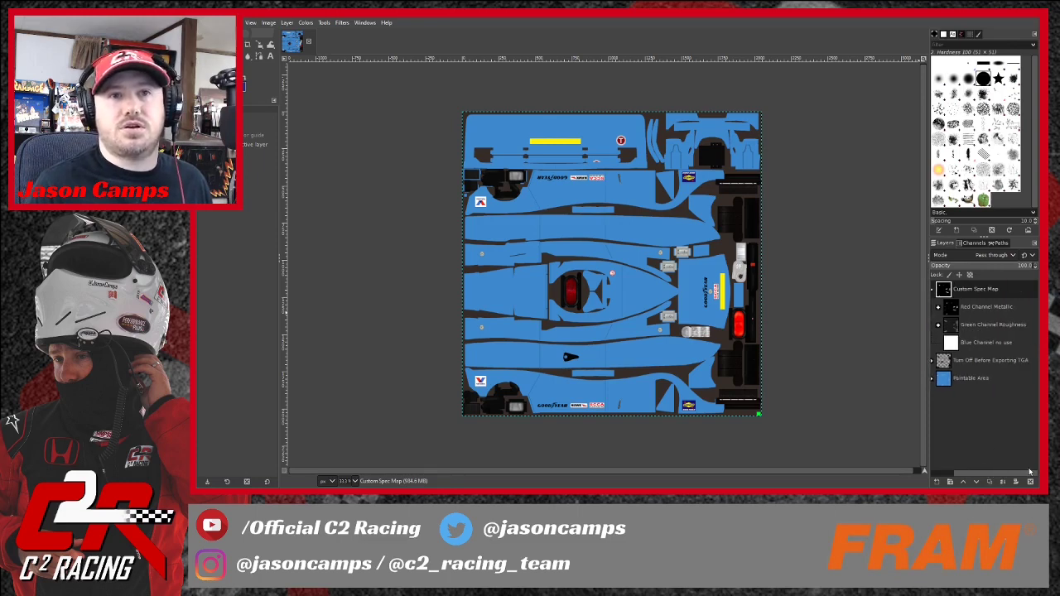
{"action": "left_click_drag", "start_coordinate": [1030, 471], "coordinate": [956, 465]}
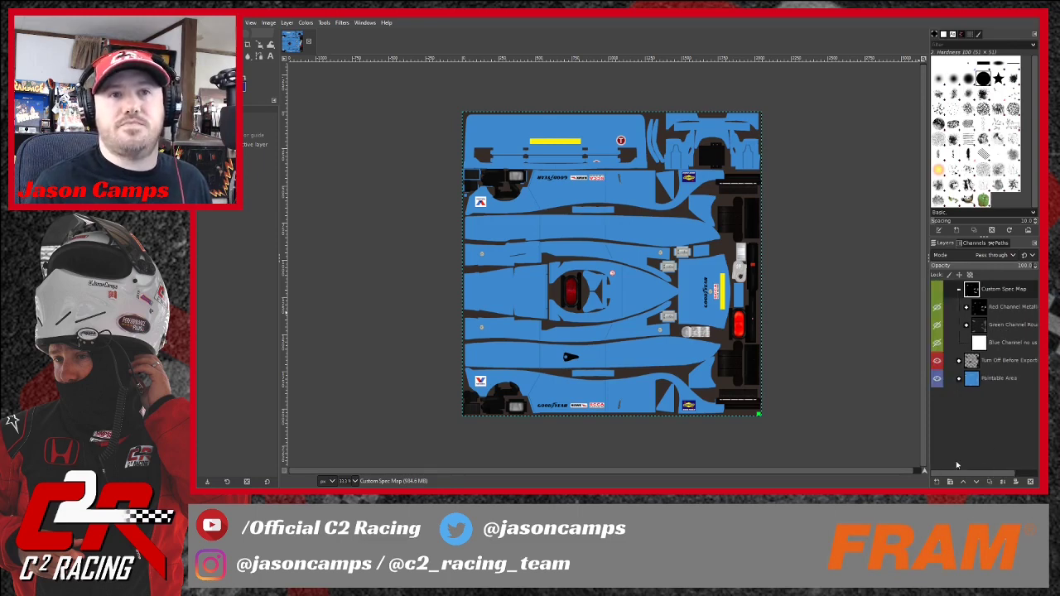
Check the visibility toggles of the red, green and blue channel layers and collapse the Custom Spec Map group
{"action": "left_click", "coordinate": [1014, 307]}
{"action": "left_click", "coordinate": [937, 308]}
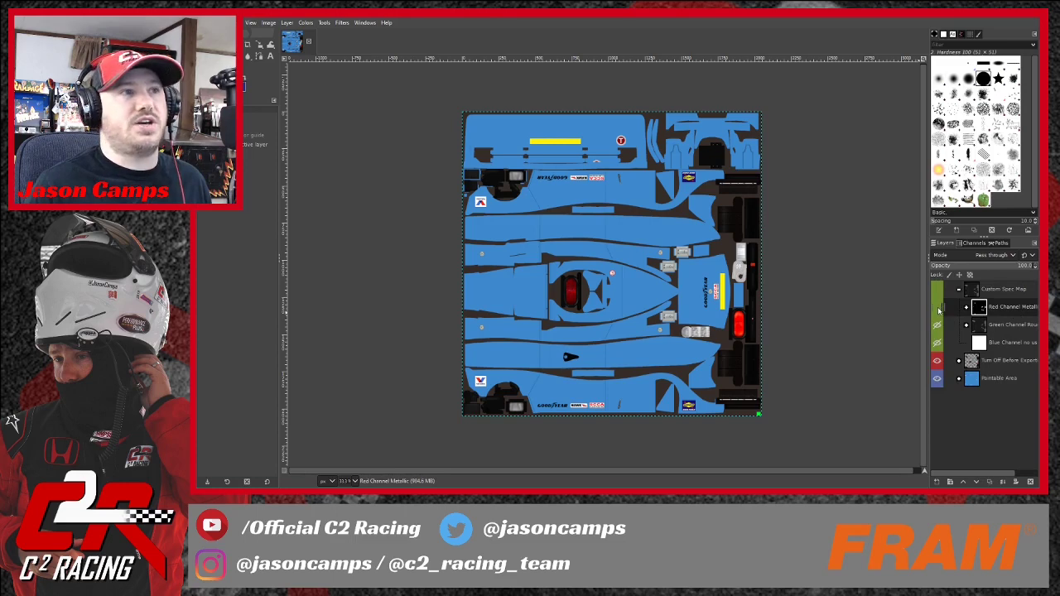
{"action": "left_click", "coordinate": [938, 308]}
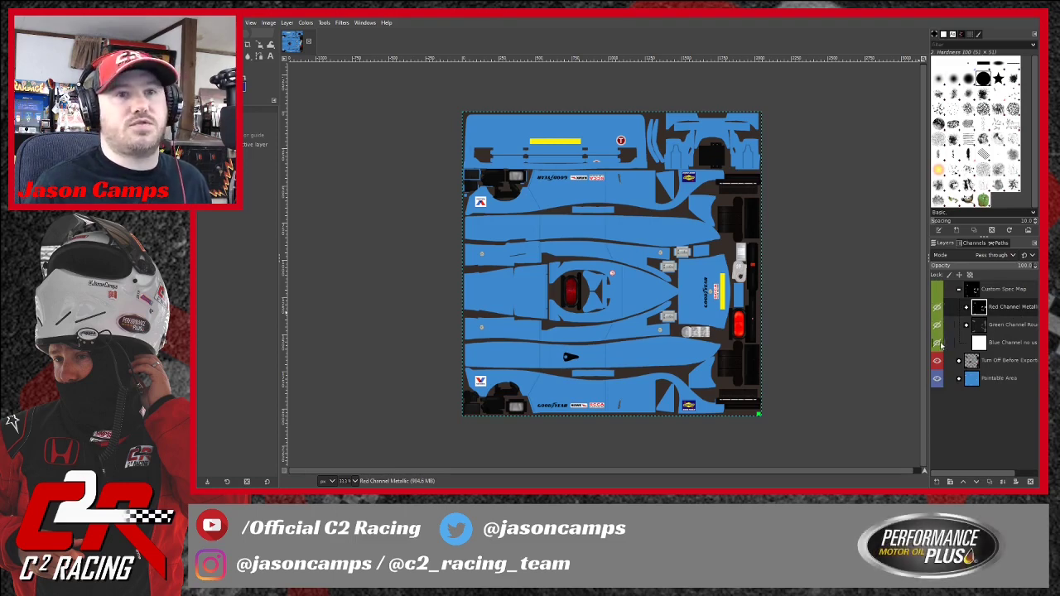
{"action": "left_click", "coordinate": [938, 345]}
{"action": "left_click", "coordinate": [938, 328]}
{"action": "left_click", "coordinate": [939, 327]}
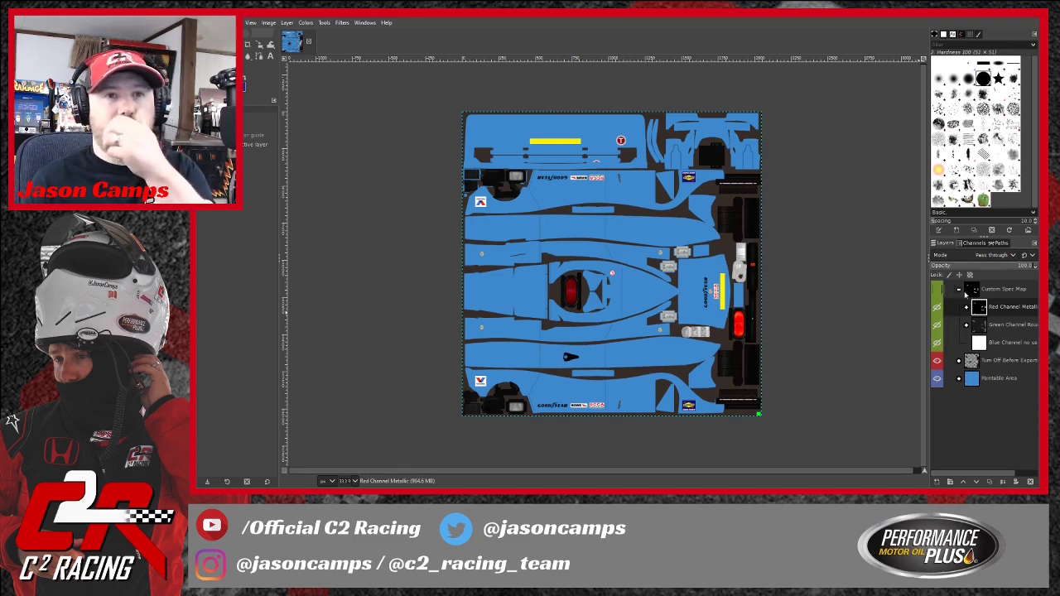
{"action": "left_click", "coordinate": [959, 289]}
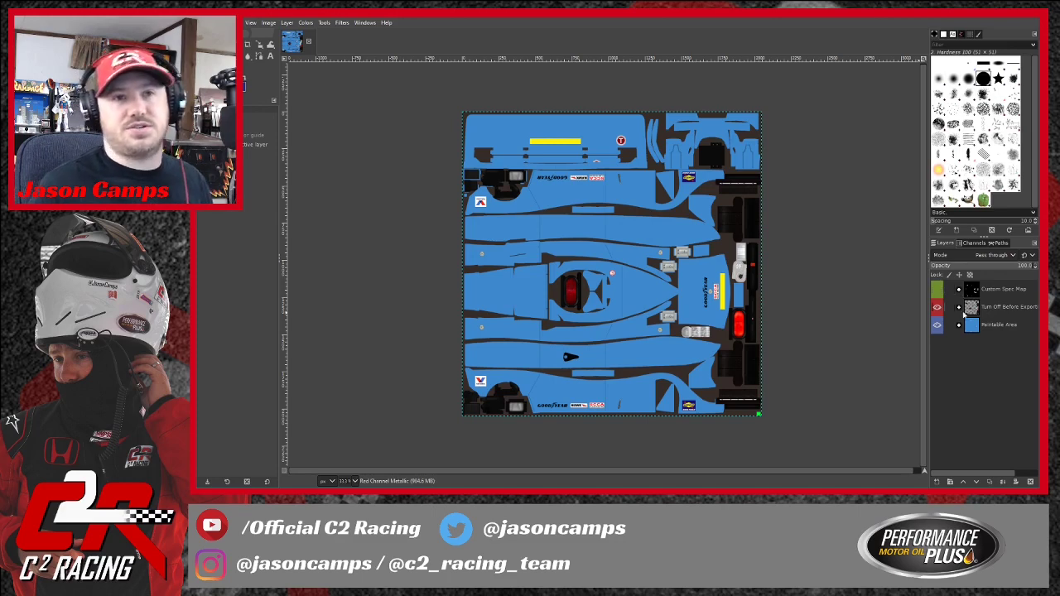
Expand the Turn Off Before Exporting TGA group, make its Wire layer visible and read the full layer names
{"action": "left_click", "coordinate": [959, 307]}
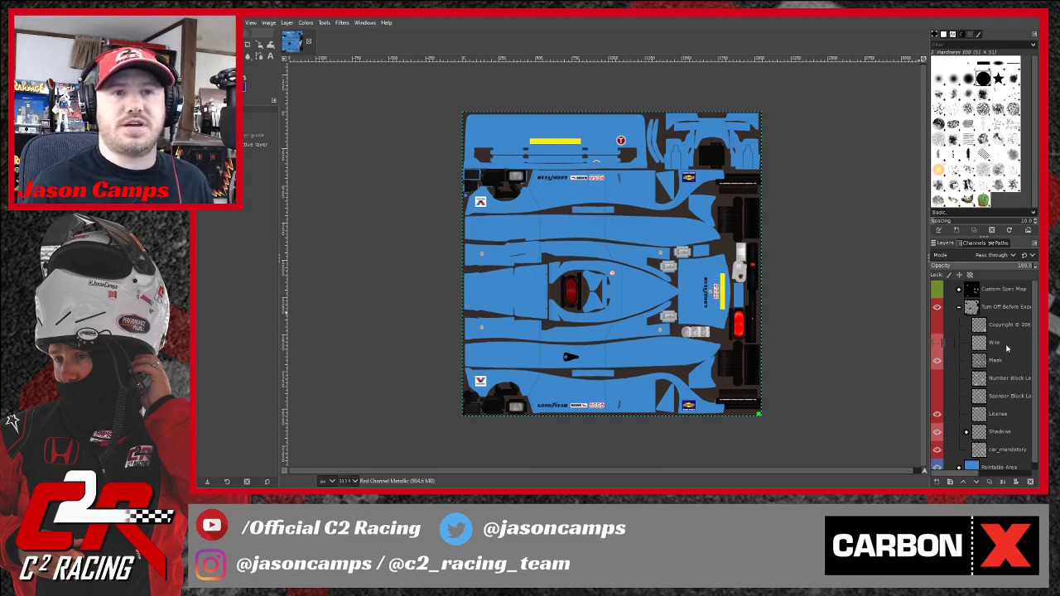
{"action": "left_click", "coordinate": [936, 344]}
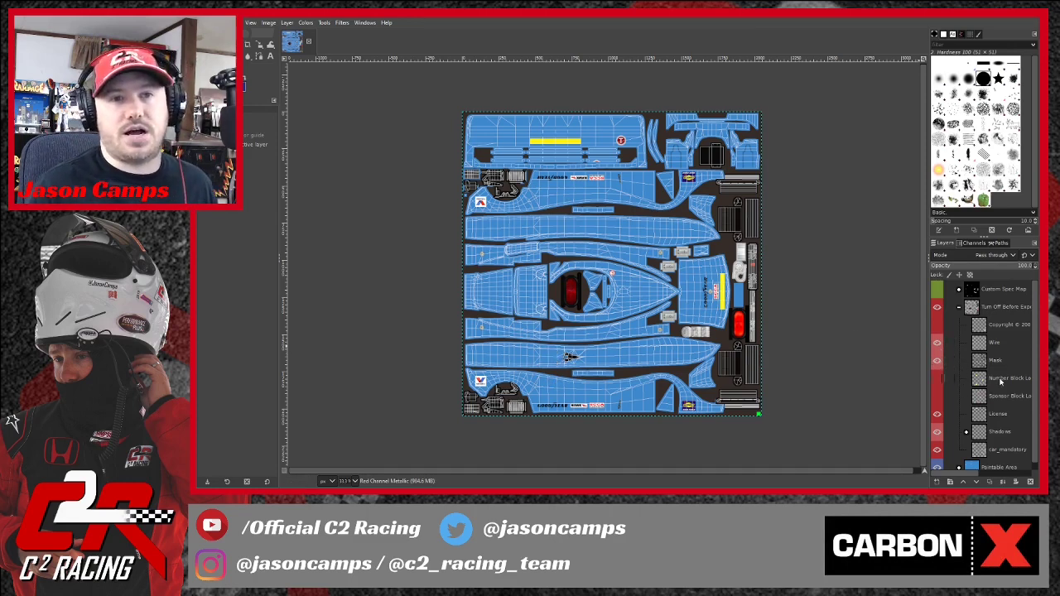
{"action": "left_click_drag", "start_coordinate": [958, 473], "coordinate": [975, 474]}
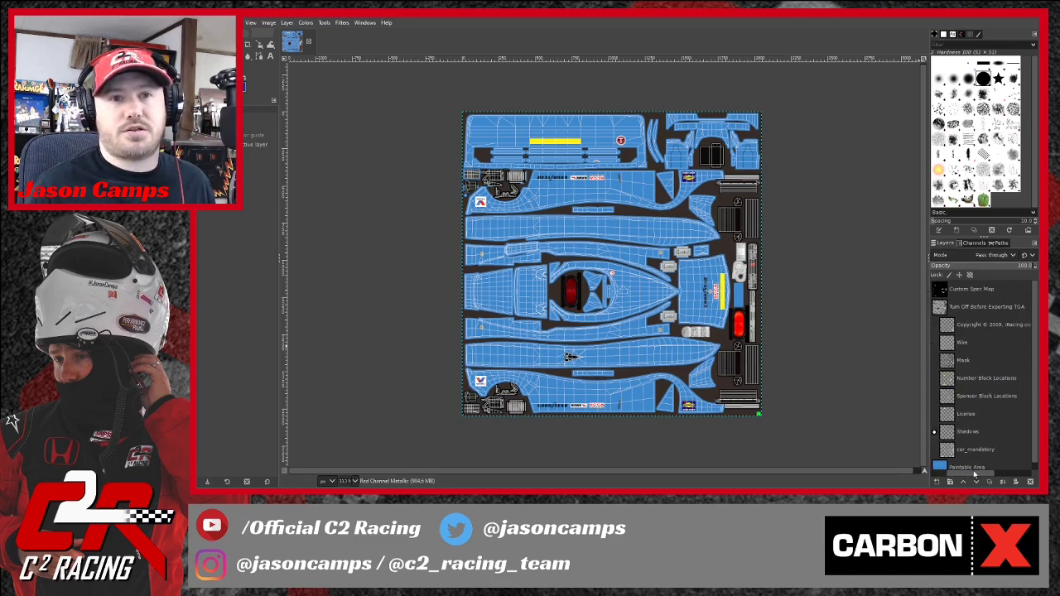
{"action": "left_click_drag", "start_coordinate": [975, 474], "coordinate": [942, 474]}
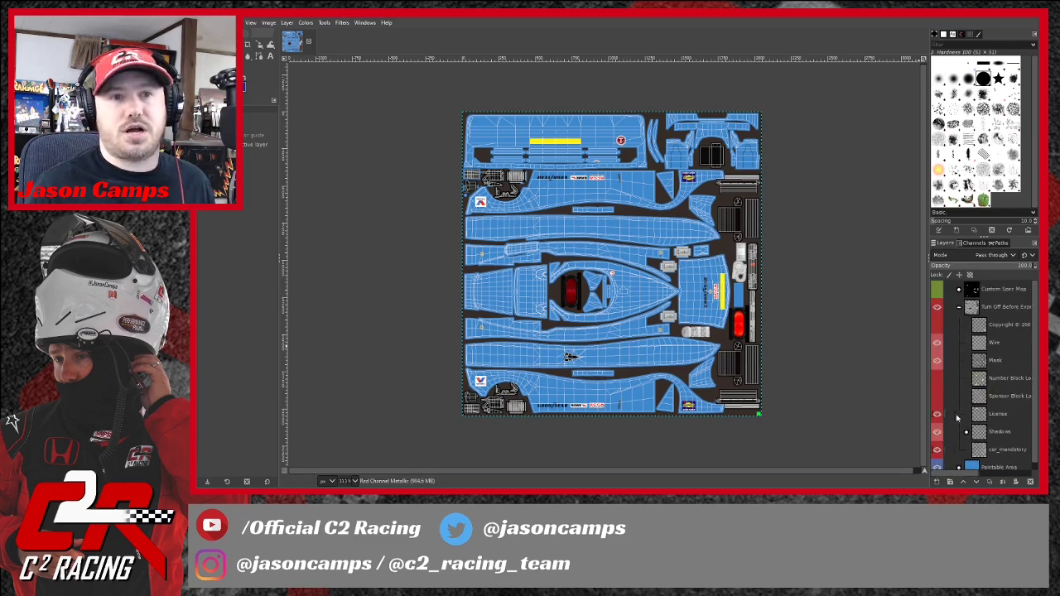
Show the Number Block Locations and Sponsor Block Locations layers on the template, and hide both again
{"action": "left_click", "coordinate": [937, 378]}
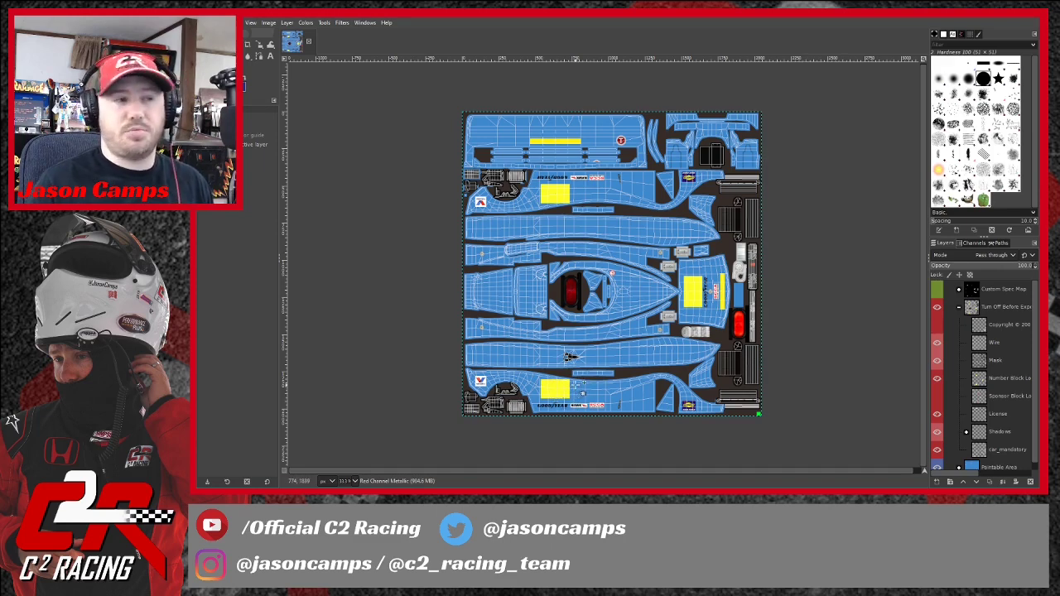
{"action": "left_click", "coordinate": [937, 396]}
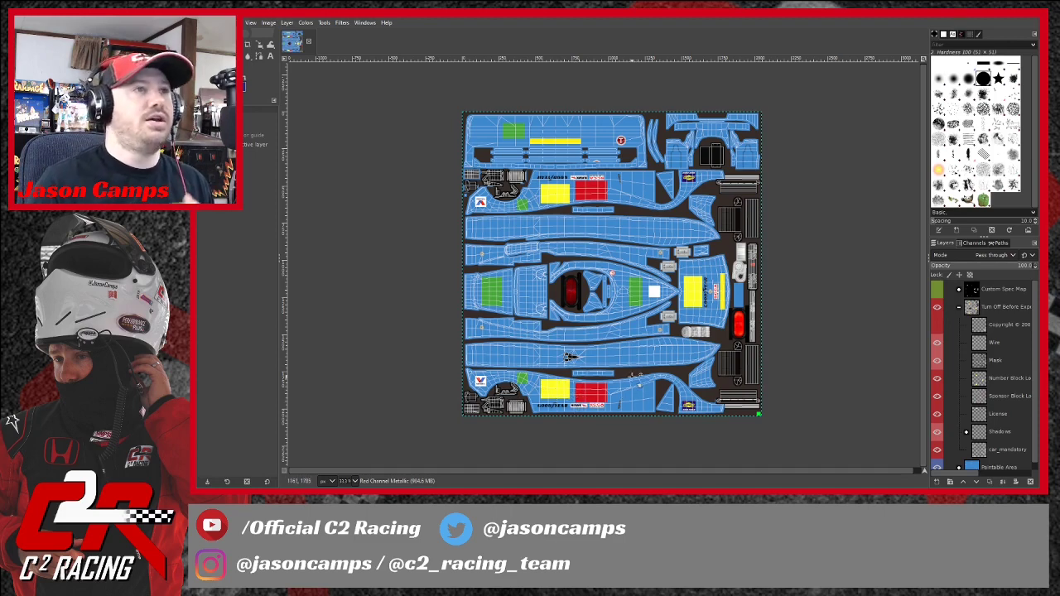
{"action": "left_click", "coordinate": [938, 396]}
{"action": "left_click", "coordinate": [938, 377]}
Toggle the car_mandatory layer off and on to examine which template parts it covers
{"action": "scroll", "coordinate": [1020, 436], "scroll_direction": "down", "scroll_amount": 1}
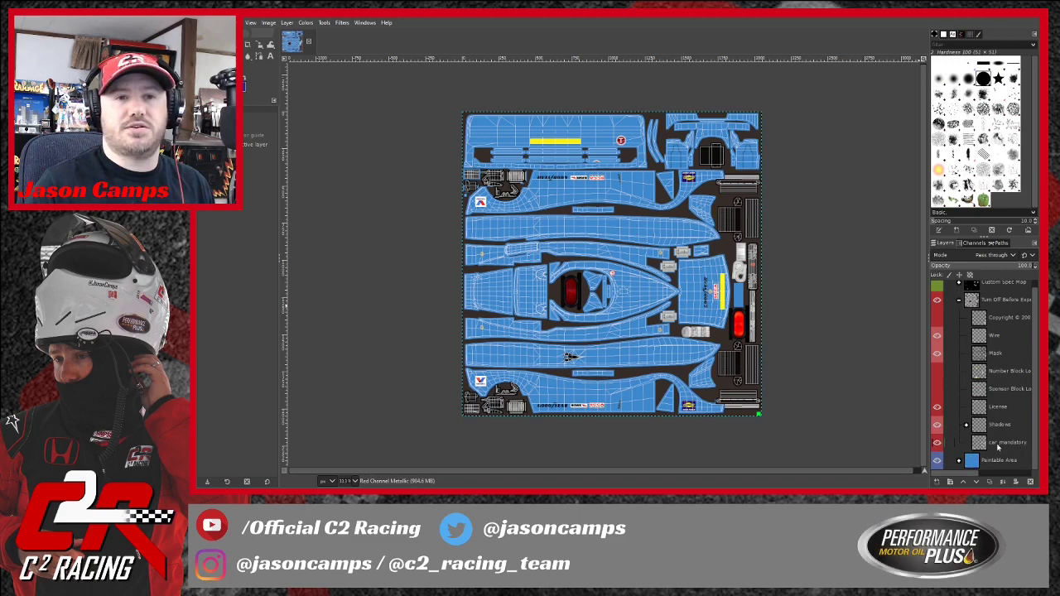
{"action": "left_click", "coordinate": [937, 443]}
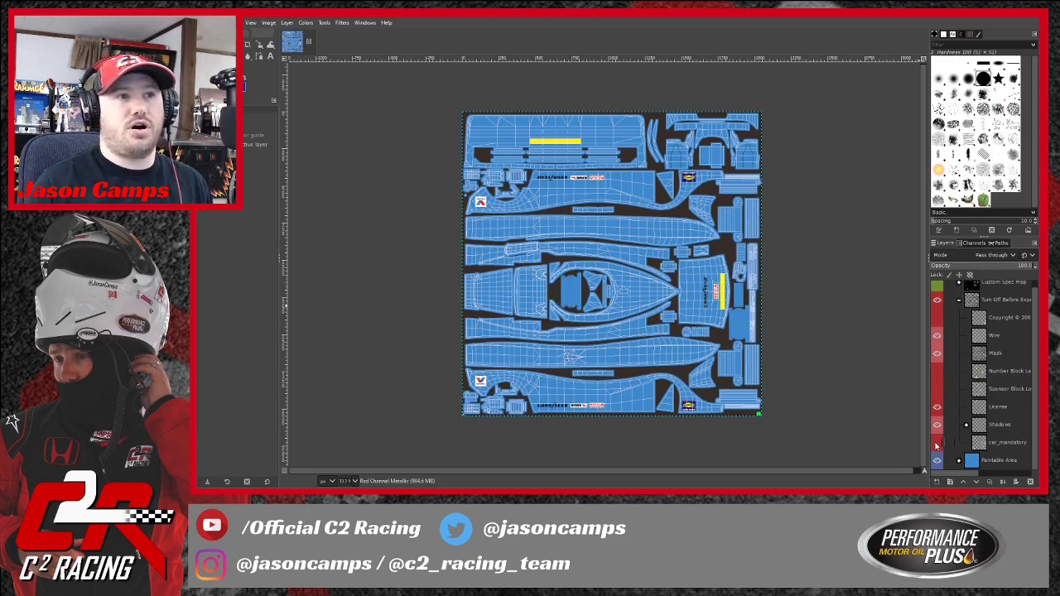
{"action": "left_click", "coordinate": [937, 443]}
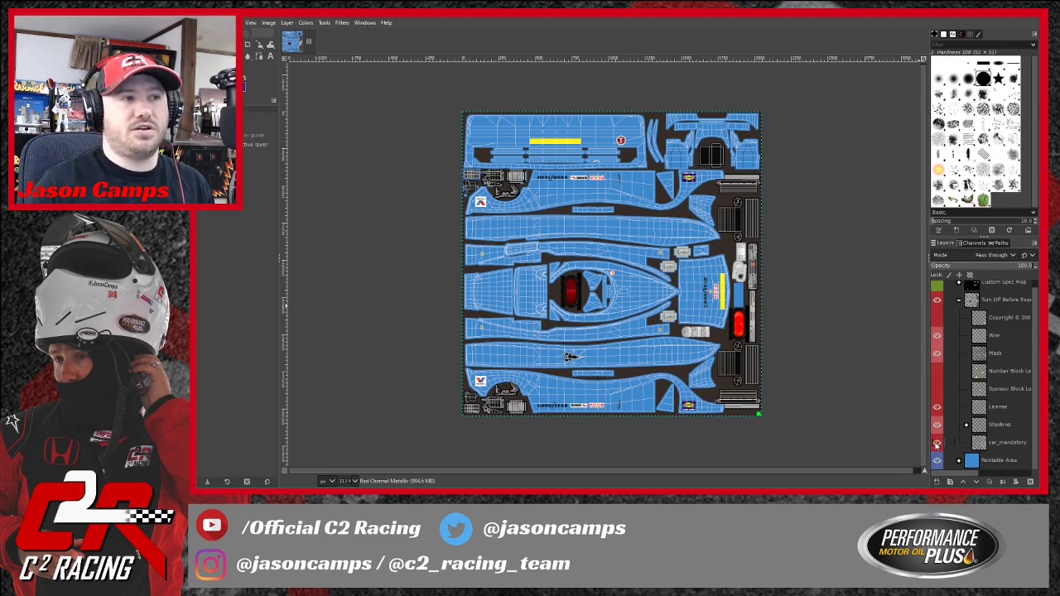
{"action": "left_click", "coordinate": [936, 443]}
{"action": "left_click", "coordinate": [937, 443]}
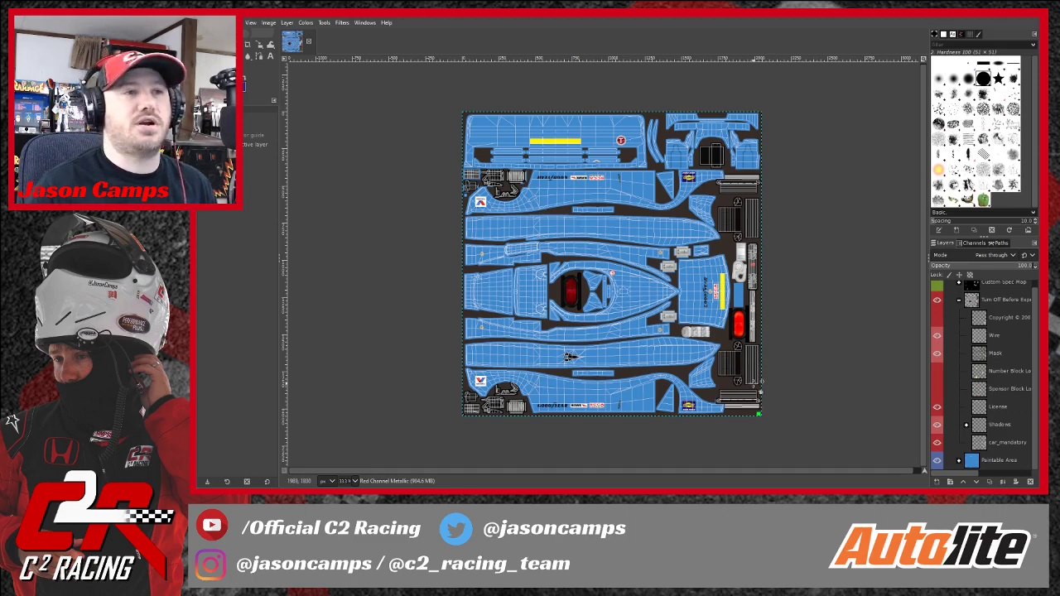
Hide the car_mandatory layer and check the License layer by turning its visibility off and on
{"action": "left_click", "coordinate": [942, 446]}
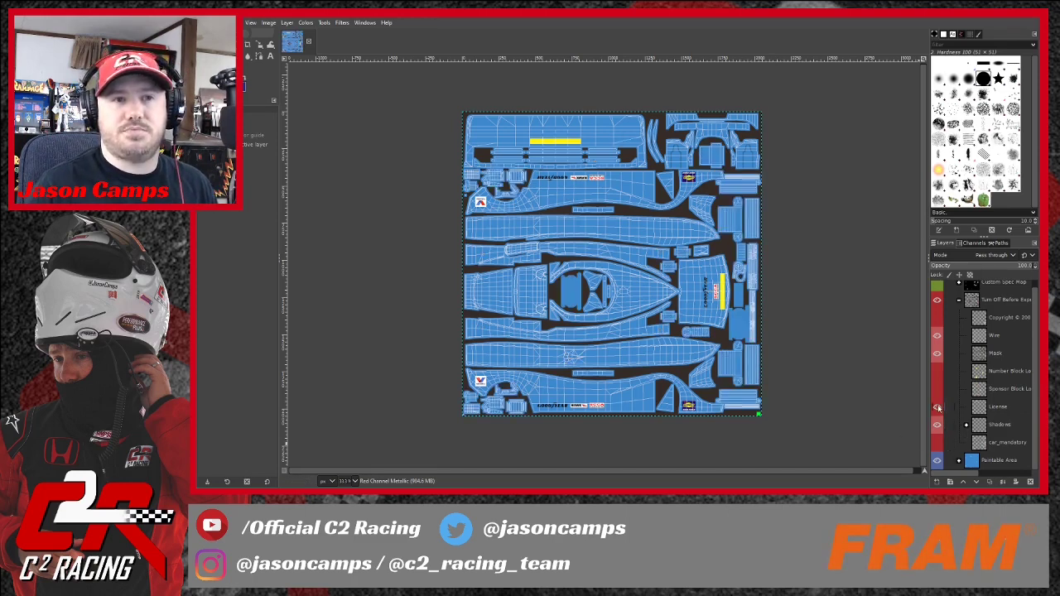
{"action": "left_click", "coordinate": [938, 407]}
{"action": "left_click", "coordinate": [937, 407]}
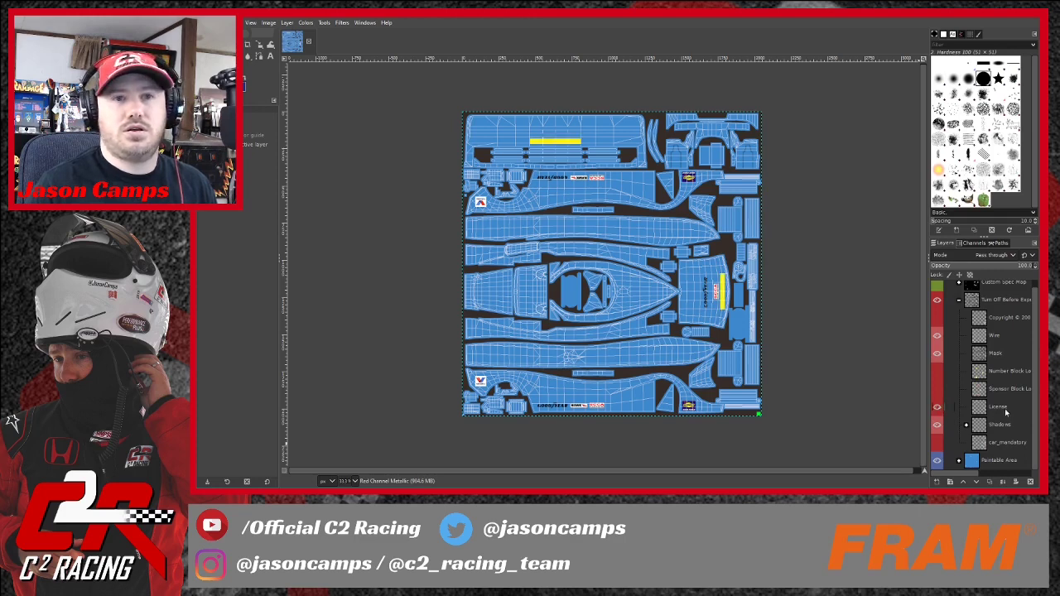
Toggle the License layer to see which template areas it marks, and leave it hidden
{"action": "left_click", "coordinate": [938, 407]}
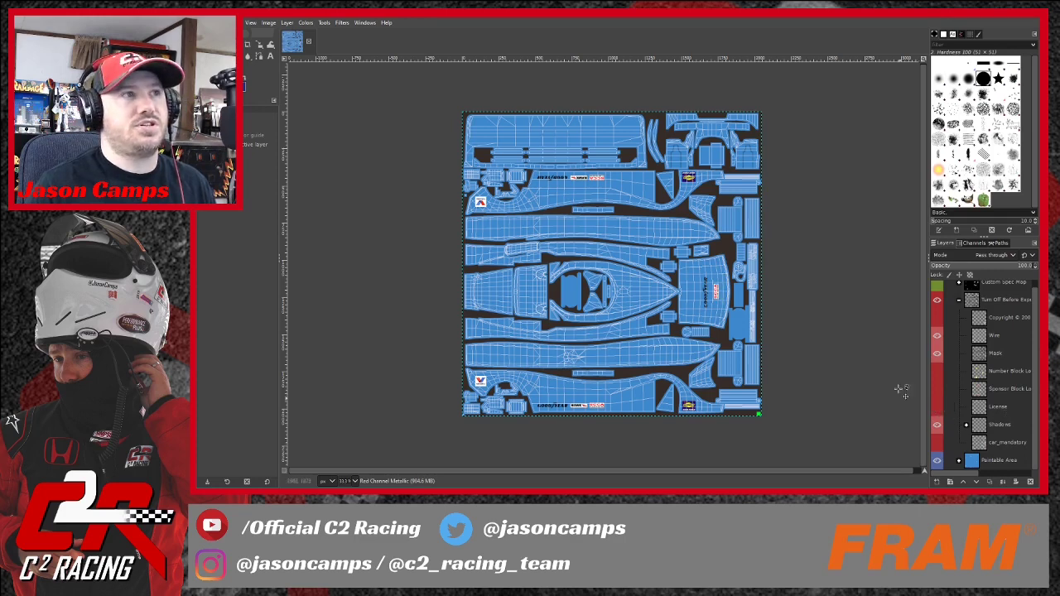
{"action": "left_click", "coordinate": [937, 407]}
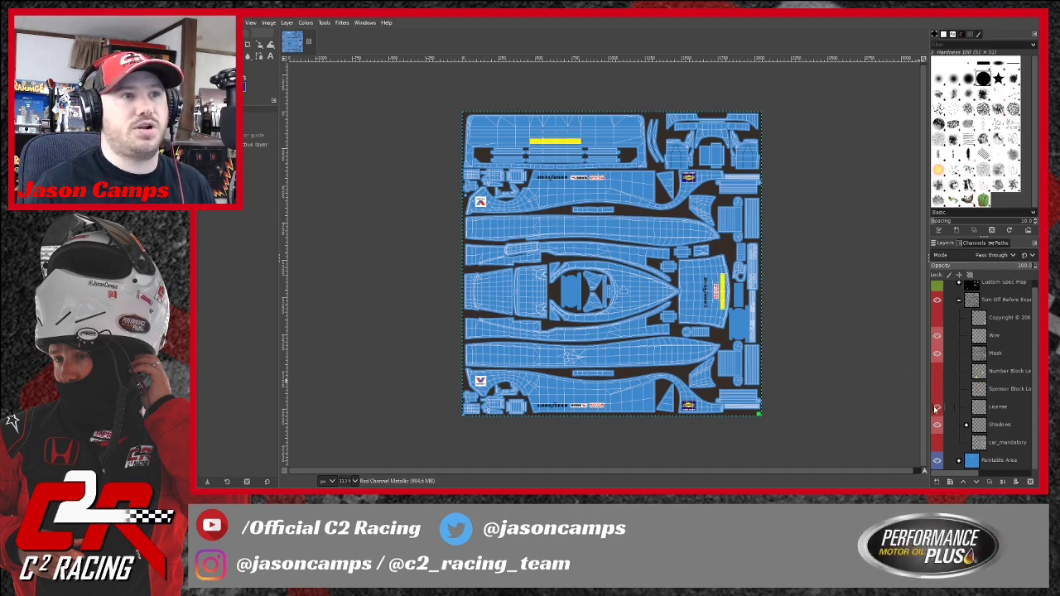
{"action": "left_click", "coordinate": [937, 406]}
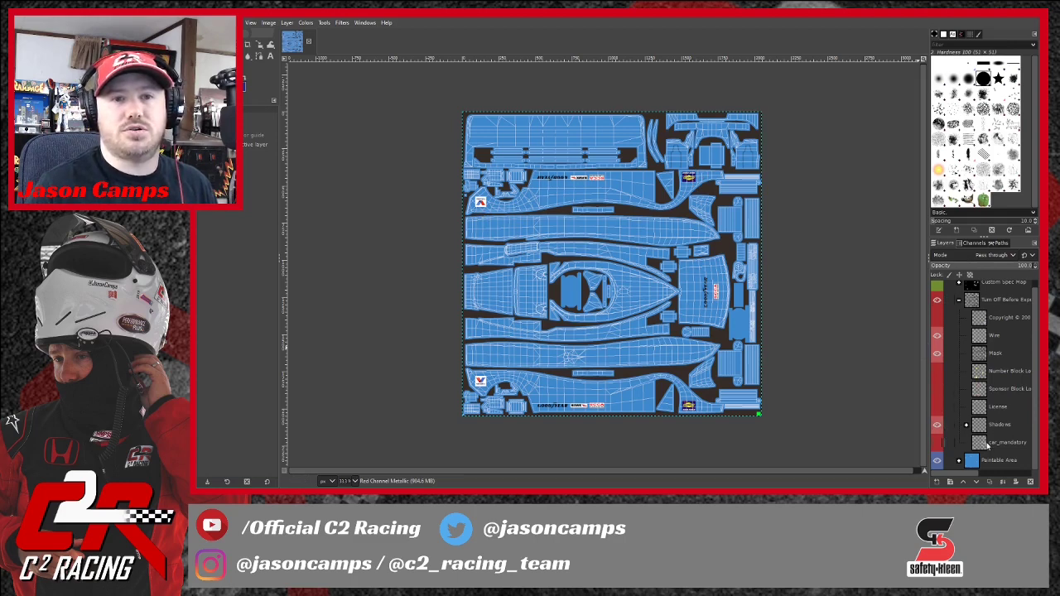
Toggle the Mask layer off and on to examine how it covers the area around the car parts, leaving it visible
{"action": "left_click", "coordinate": [938, 354]}
{"action": "left_click", "coordinate": [938, 354]}
{"action": "left_click", "coordinate": [937, 353]}
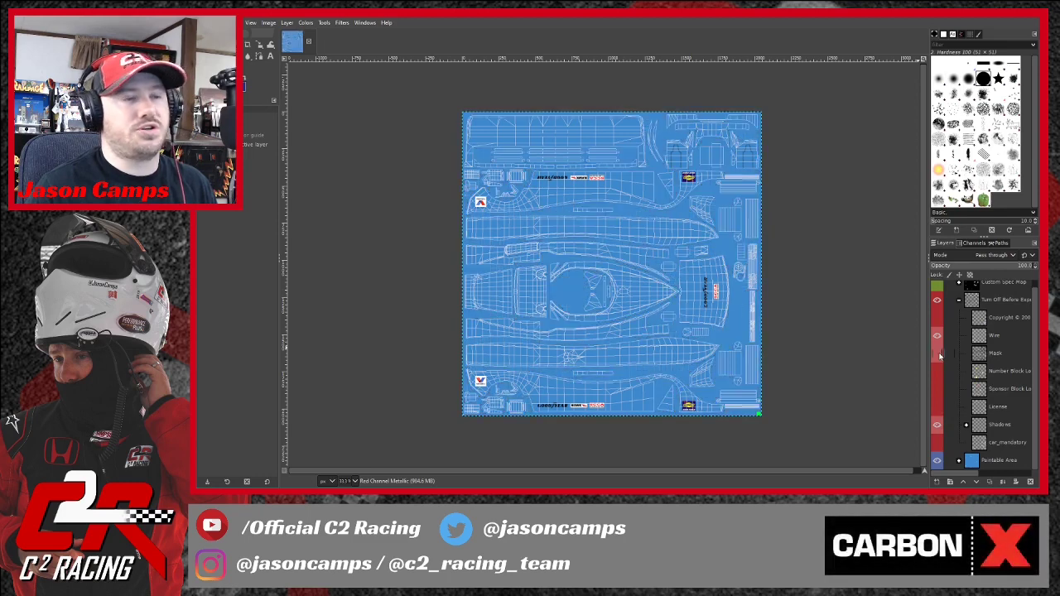
{"action": "left_click", "coordinate": [937, 353]}
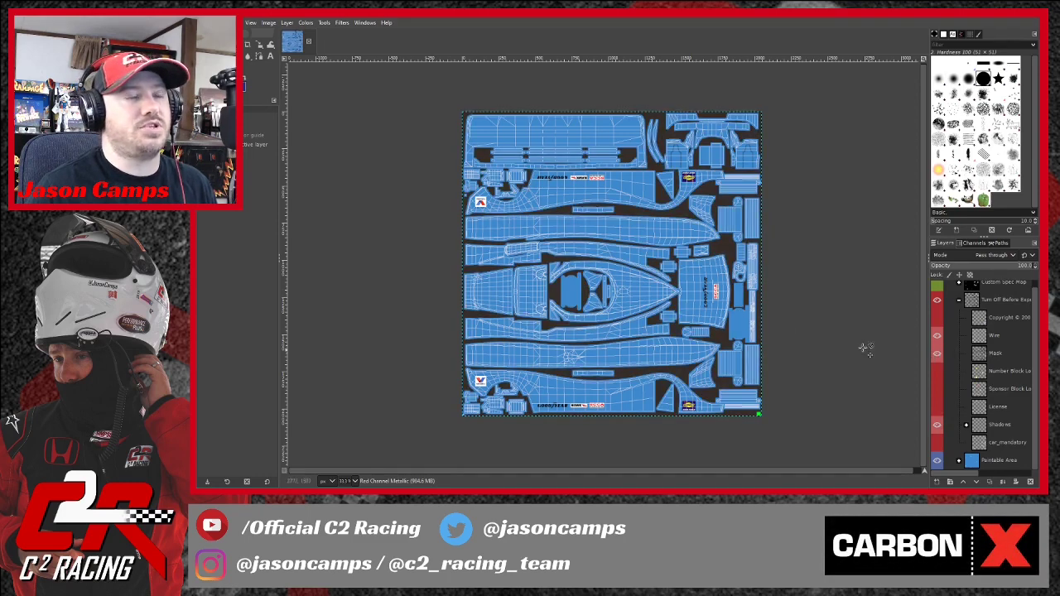
{"action": "left_click", "coordinate": [938, 355]}
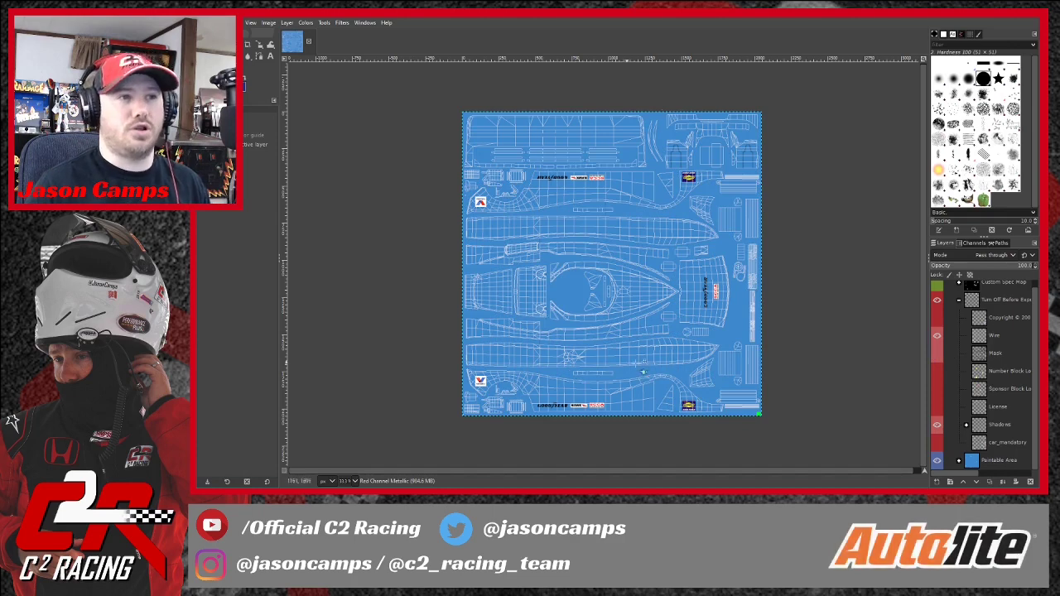
{"action": "left_click", "coordinate": [938, 354]}
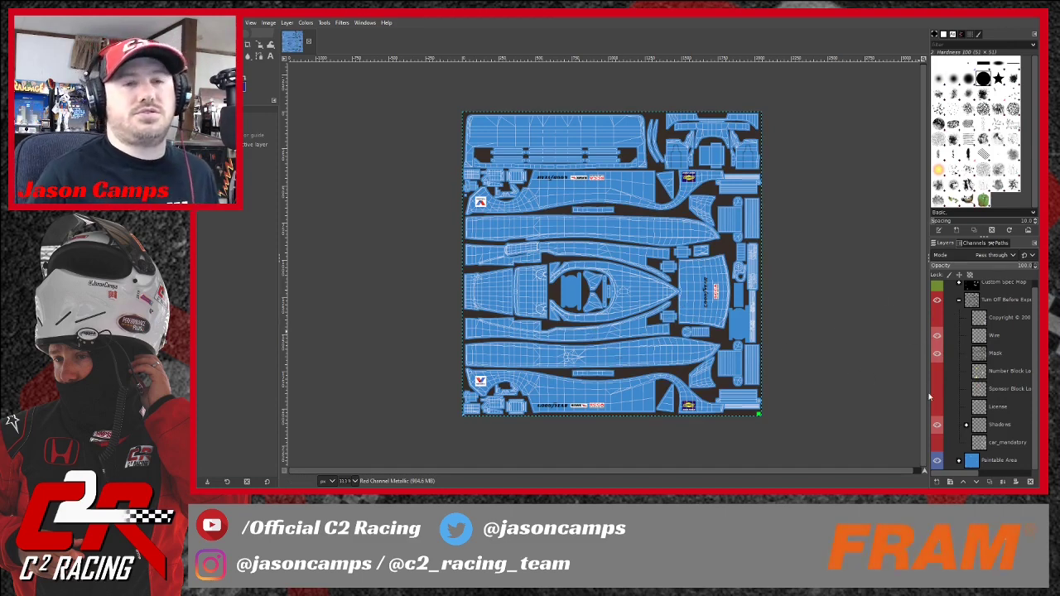
Collapse the Turn Off Before Exporting TGA group and expand Paintable Area, selecting its car_decal layer
{"action": "left_click", "coordinate": [958, 301]}
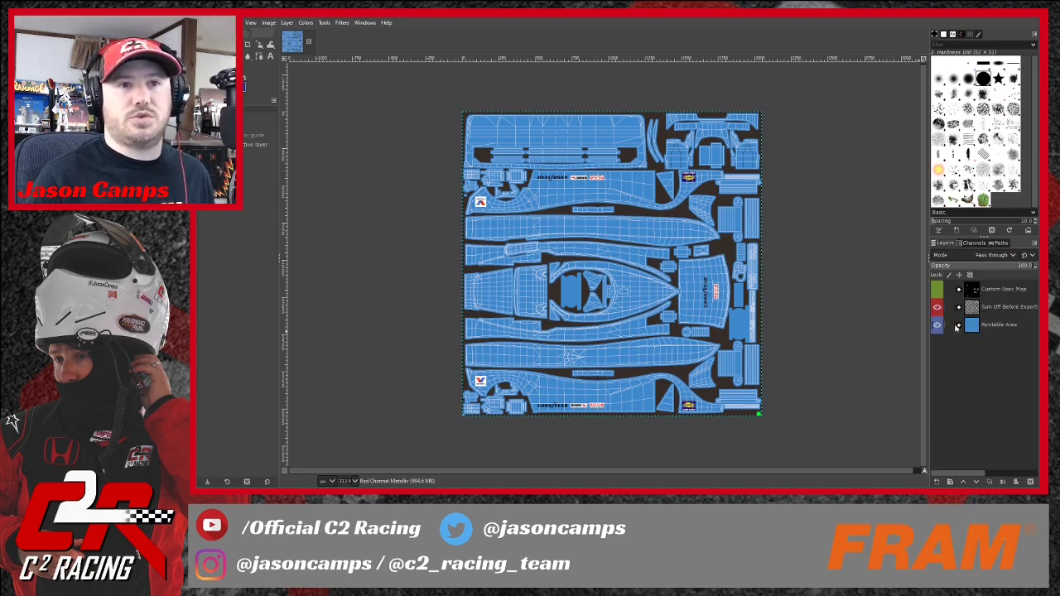
{"action": "left_click", "coordinate": [959, 327]}
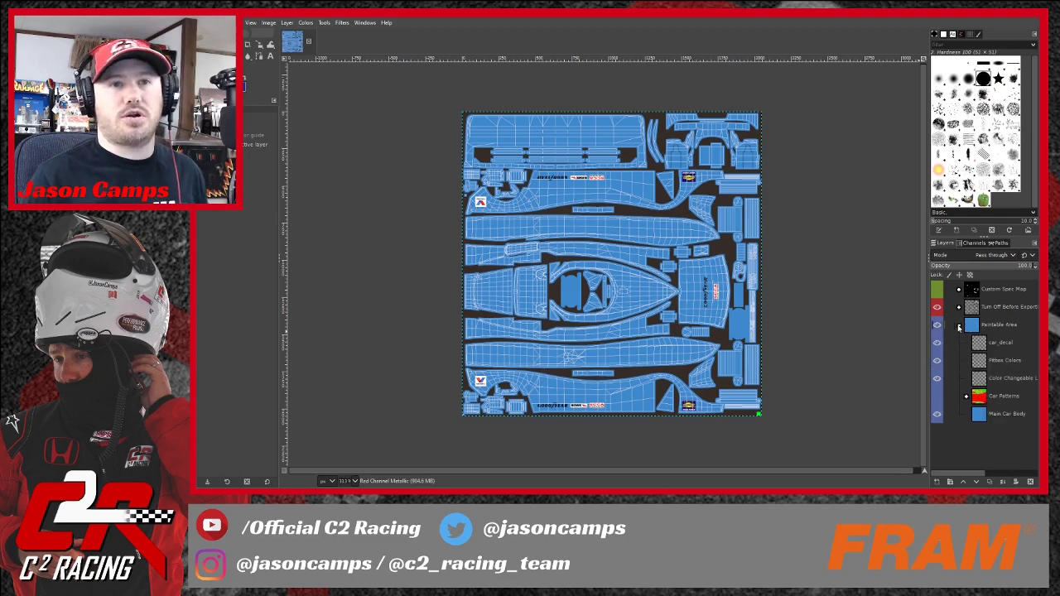
{"action": "left_click", "coordinate": [998, 346]}
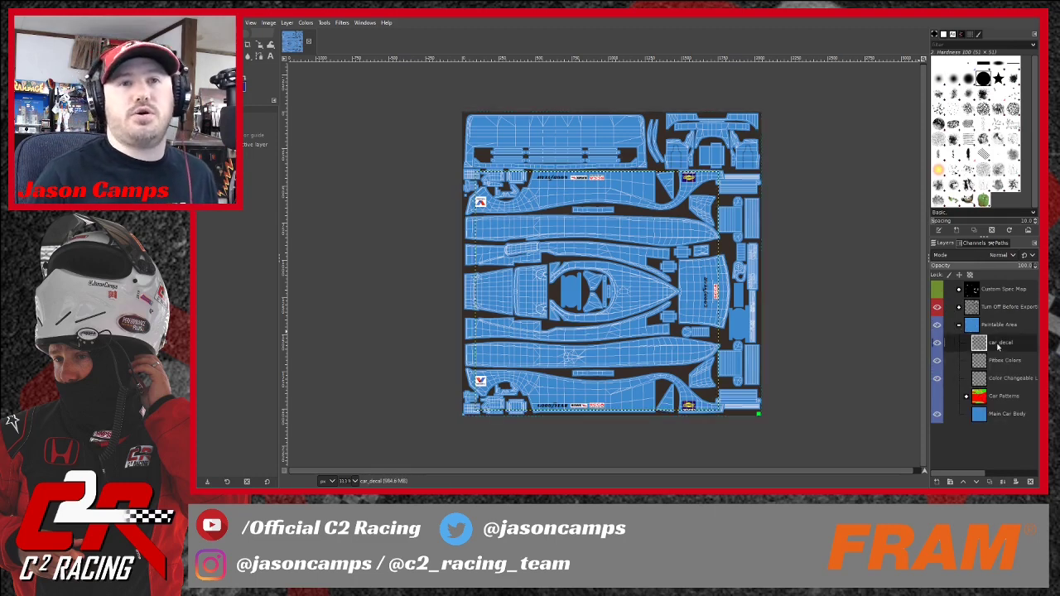
Toggle the car_decal layer to examine which sponsor logos it places on the template, and leave it hidden
{"action": "left_click", "coordinate": [938, 343]}
{"action": "left_click", "coordinate": [937, 343]}
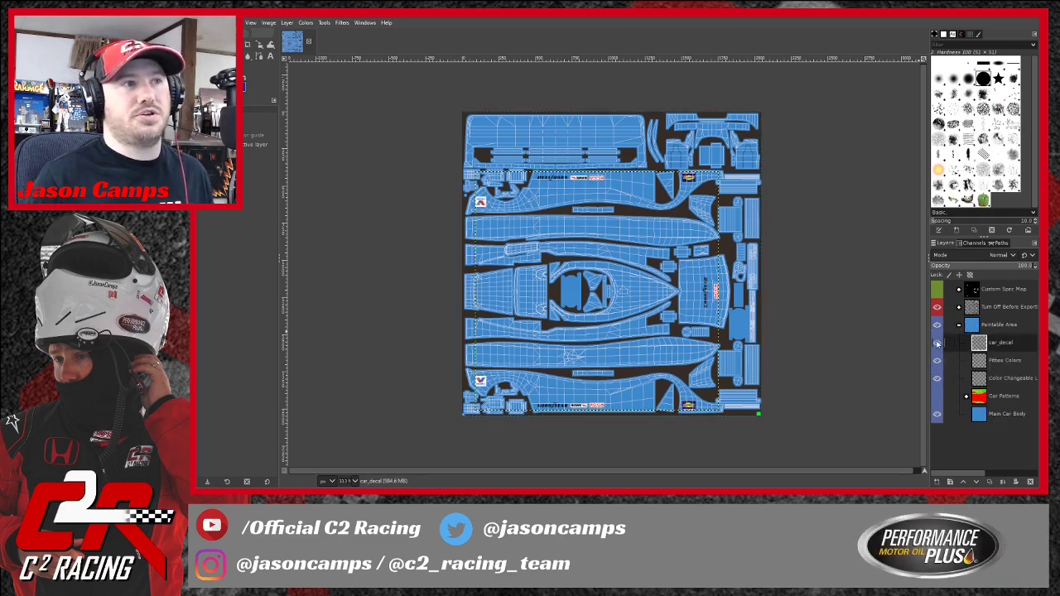
{"action": "left_click", "coordinate": [937, 343]}
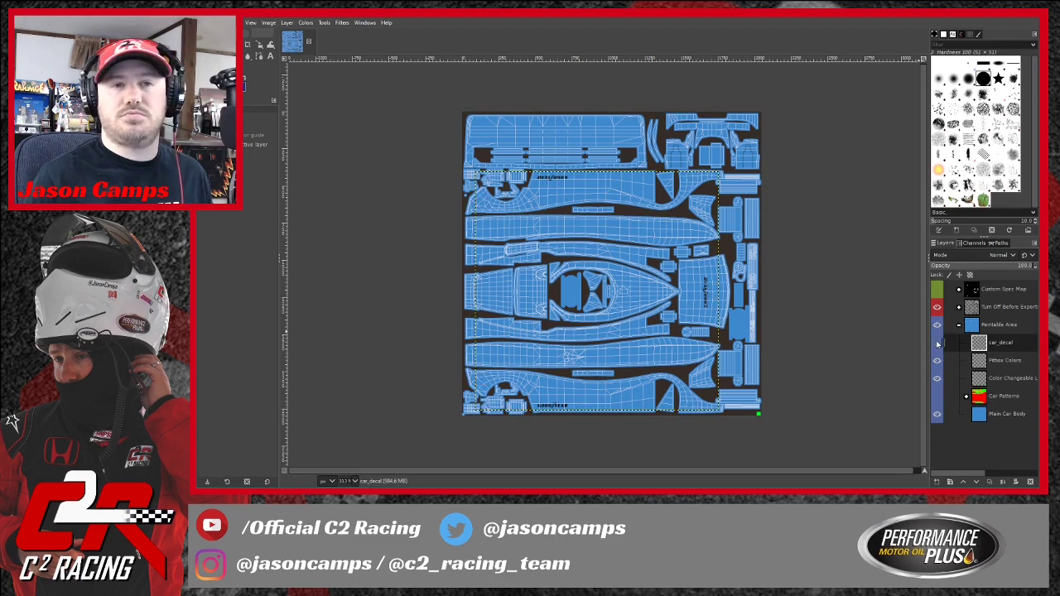
{"action": "left_click", "coordinate": [937, 342]}
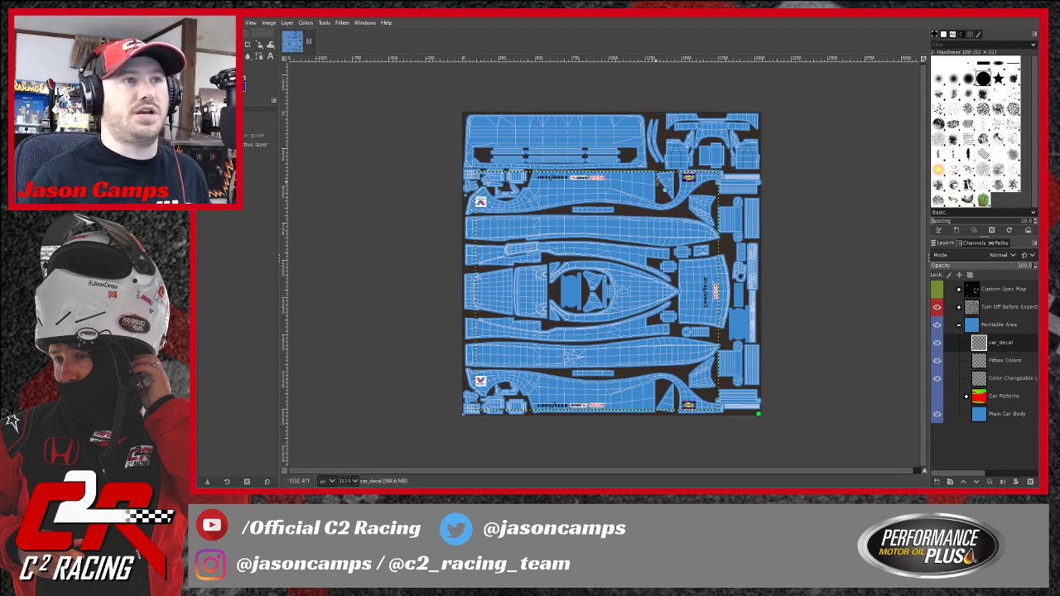
{"action": "left_click", "coordinate": [937, 343]}
{"action": "left_click", "coordinate": [937, 343]}
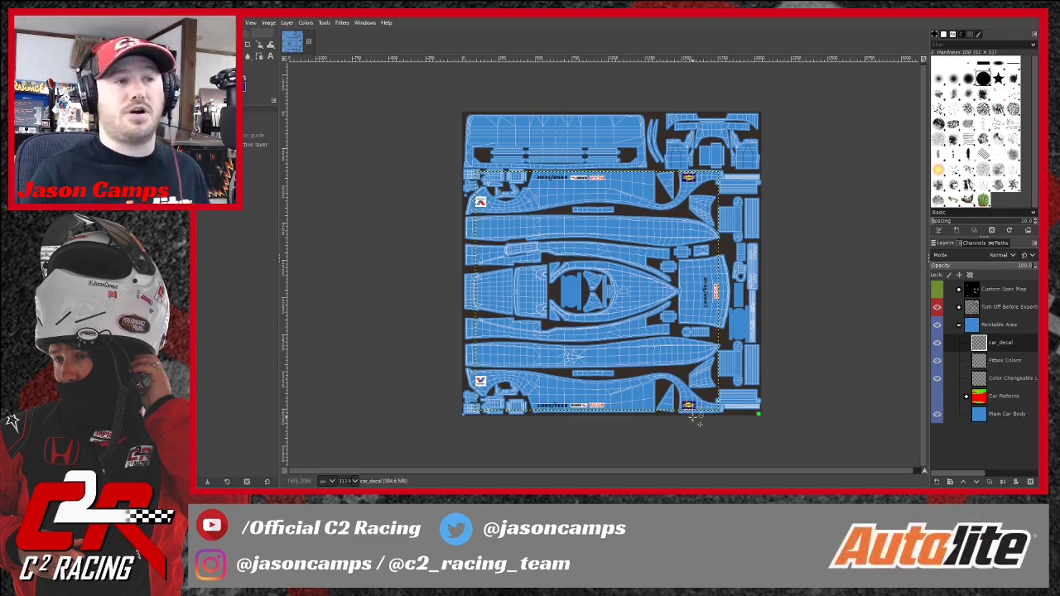
{"action": "left_click", "coordinate": [938, 343]}
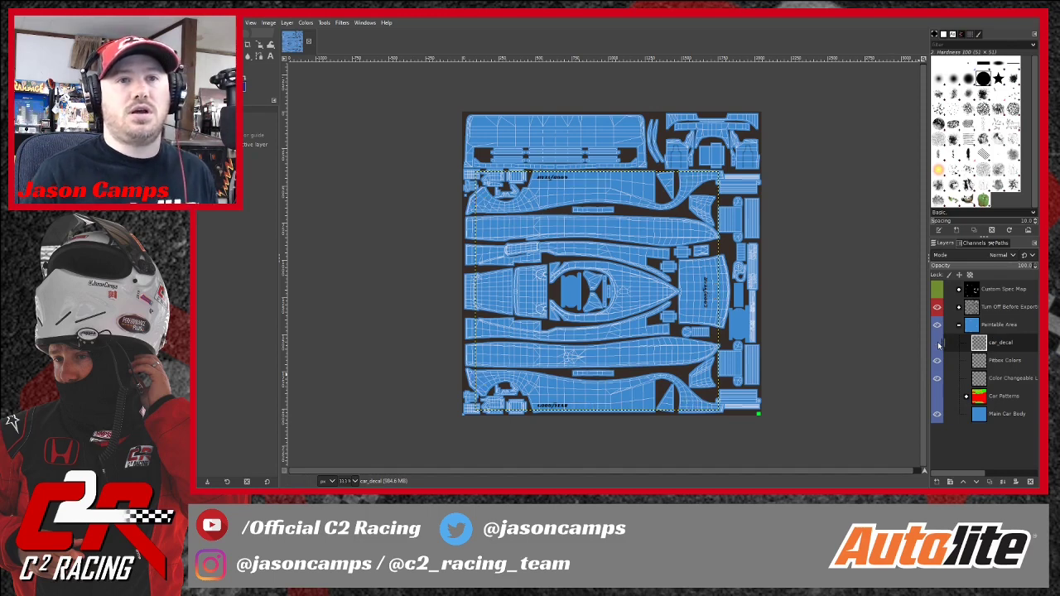
Toggle the Pitbox Colors layer to examine its colour square in the template's lower-right corner, and leave it hidden
{"action": "left_click", "coordinate": [981, 368]}
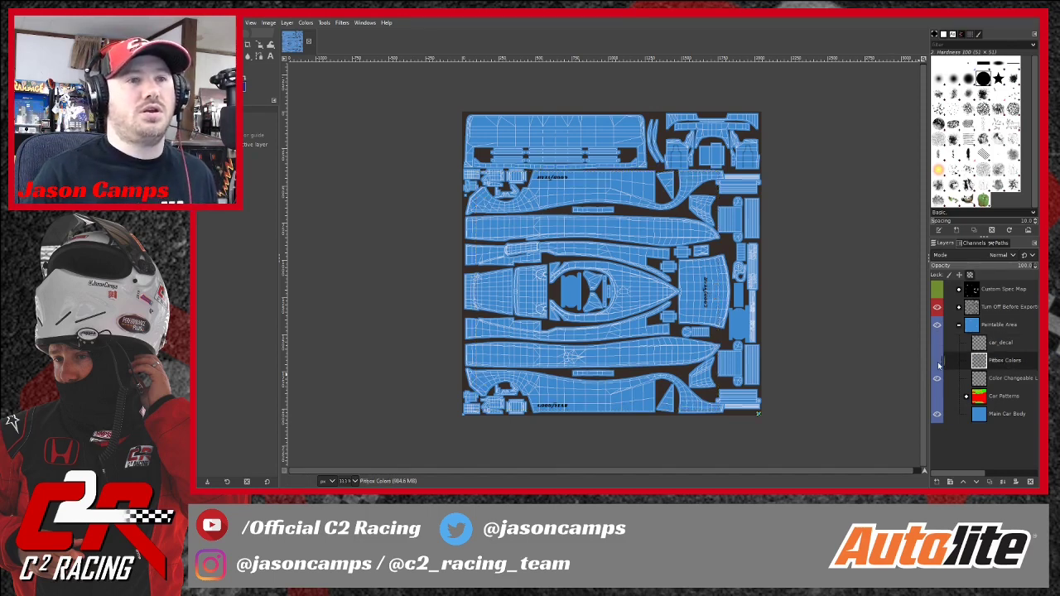
{"action": "left_click", "coordinate": [938, 361]}
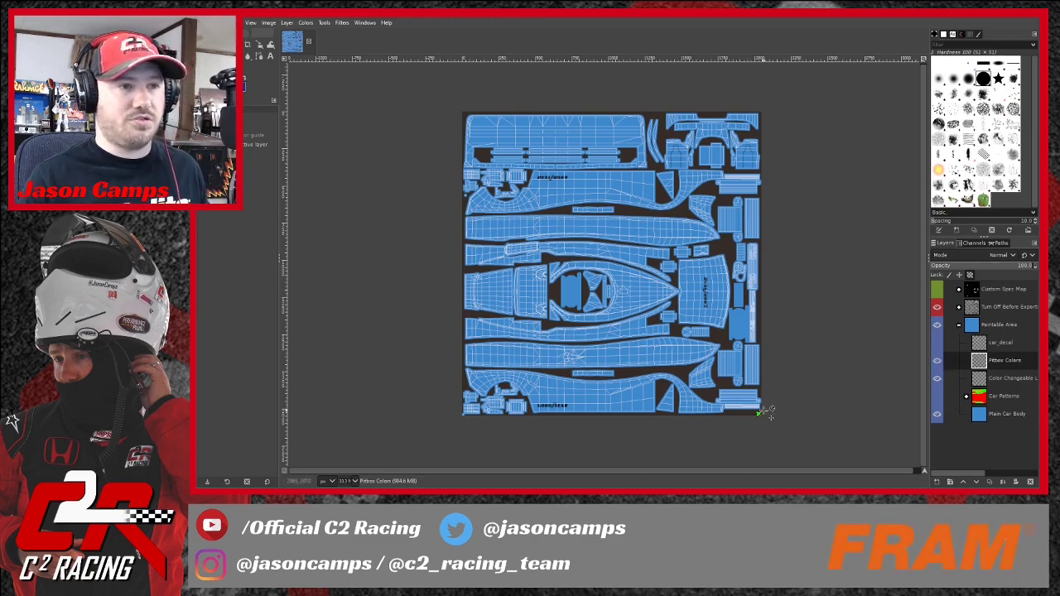
{"action": "scroll", "coordinate": [770, 409], "scroll_direction": "up", "scroll_amount": 8}
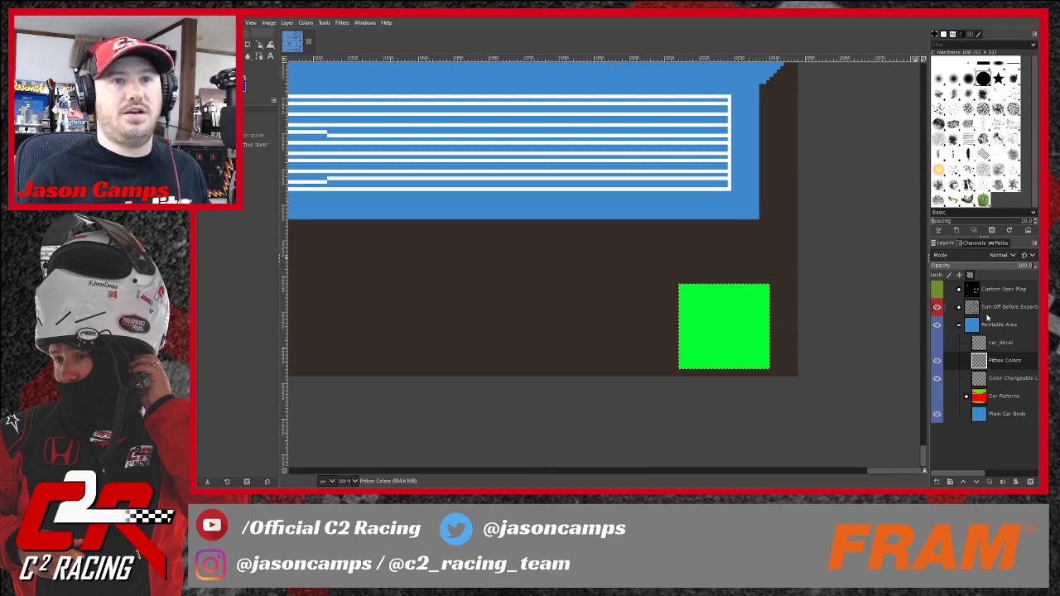
{"action": "left_click", "coordinate": [938, 361]}
{"action": "left_click", "coordinate": [937, 361]}
{"action": "left_click", "coordinate": [937, 361]}
{"action": "left_click", "coordinate": [938, 361]}
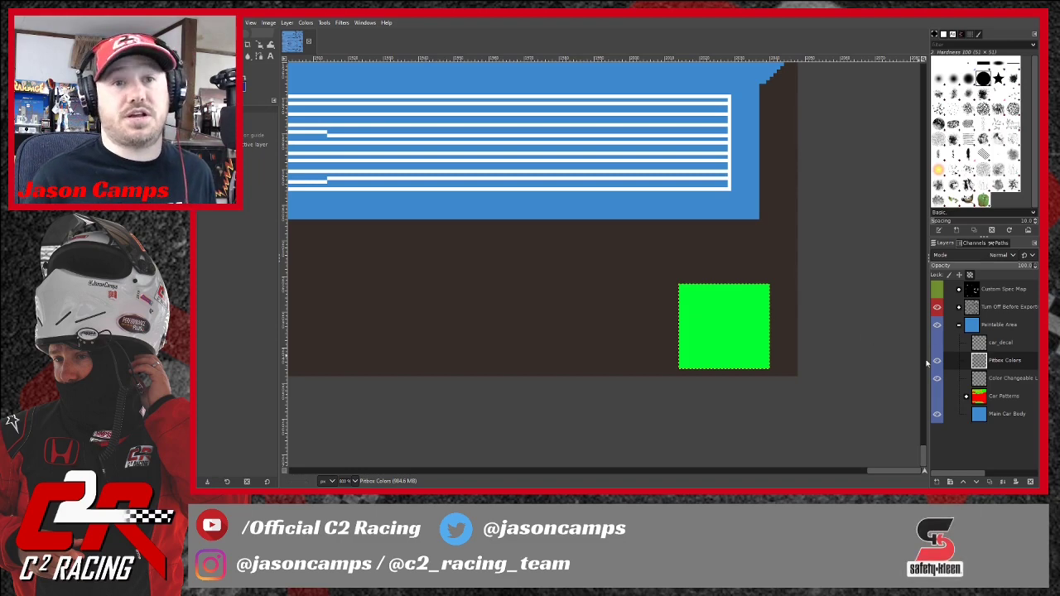
{"action": "left_click", "coordinate": [755, 328]}
{"action": "scroll", "coordinate": [555, 236], "scroll_direction": "up", "scroll_amount": 1}
{"action": "scroll", "coordinate": [488, 169], "scroll_direction": "down", "scroll_amount": 2}
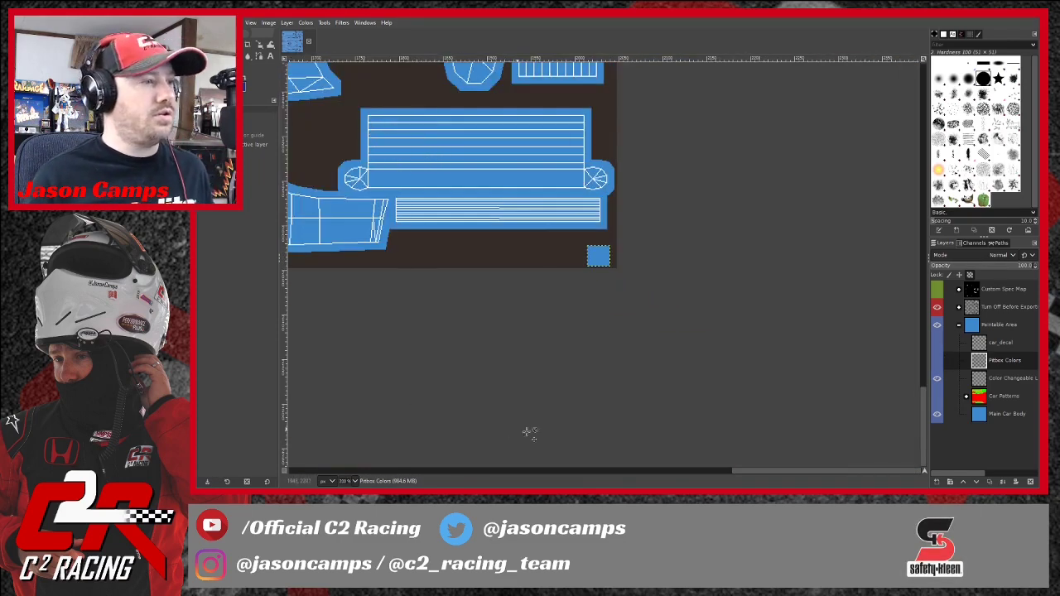
Select the Color Changeable Logos layer, and expand the Car Patterns group below it
{"action": "left_click_drag", "start_coordinate": [740, 469], "coordinate": [642, 472]}
{"action": "scroll", "coordinate": [553, 285], "scroll_direction": "down", "scroll_amount": 3}
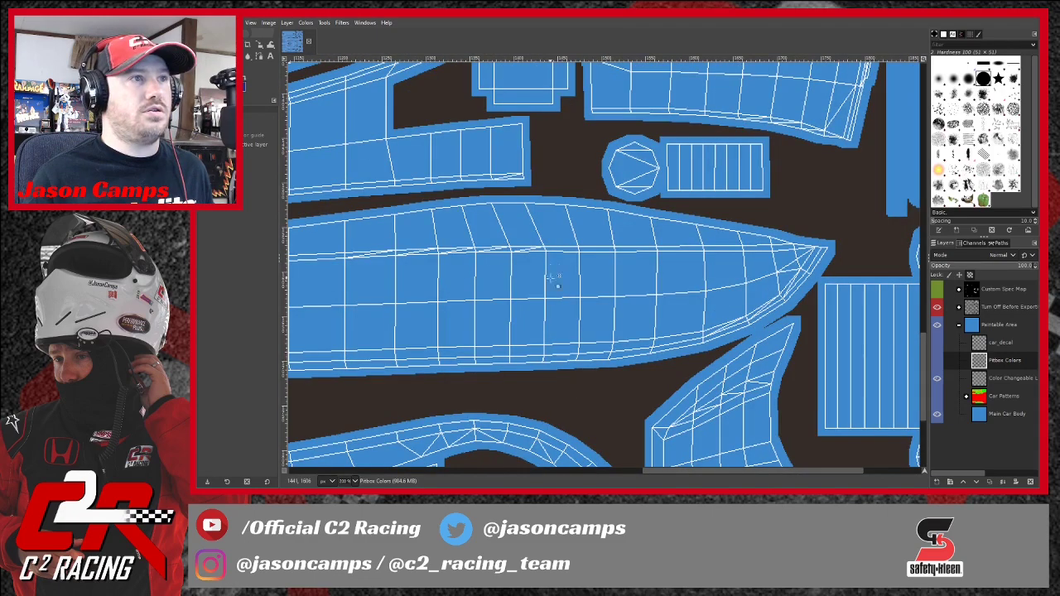
{"action": "scroll", "coordinate": [547, 265], "scroll_direction": "down", "scroll_amount": 1}
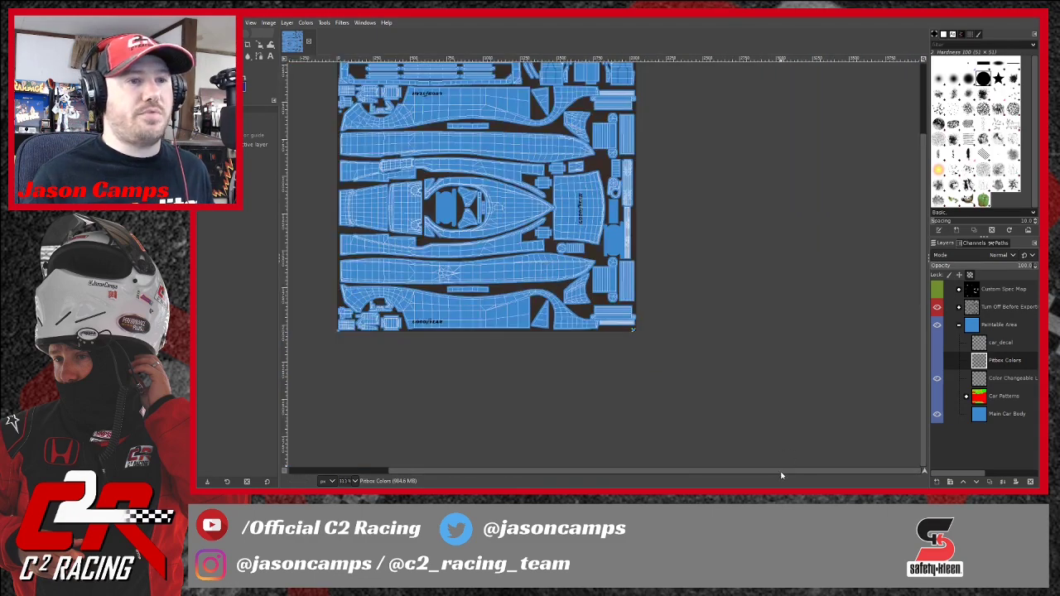
{"action": "scroll", "coordinate": [699, 458], "scroll_direction": "down", "scroll_amount": 1}
{"action": "left_click", "coordinate": [998, 379]}
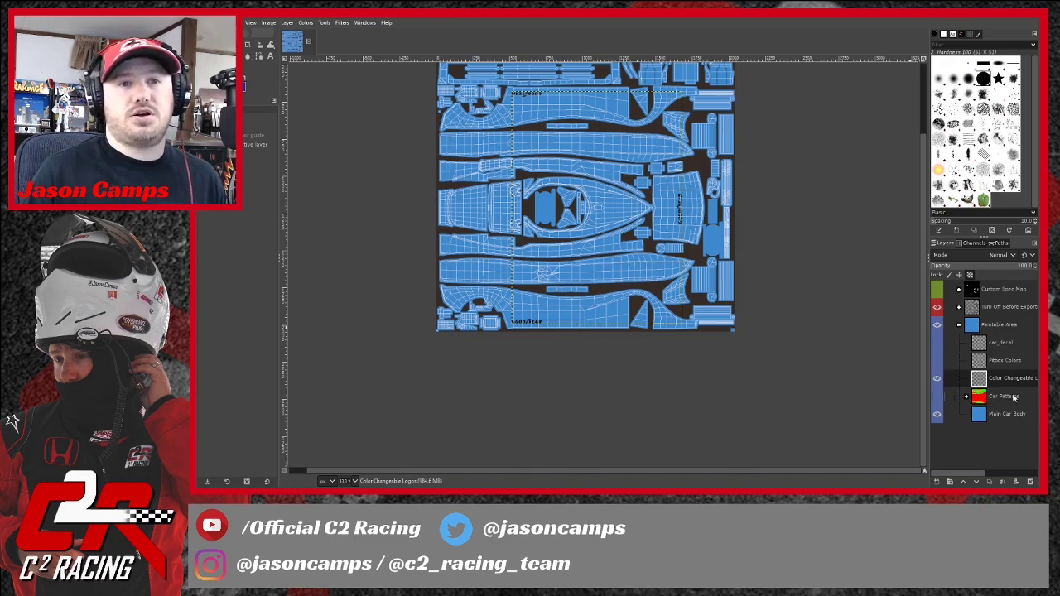
{"action": "left_click", "coordinate": [968, 399]}
{"action": "left_click", "coordinate": [967, 399]}
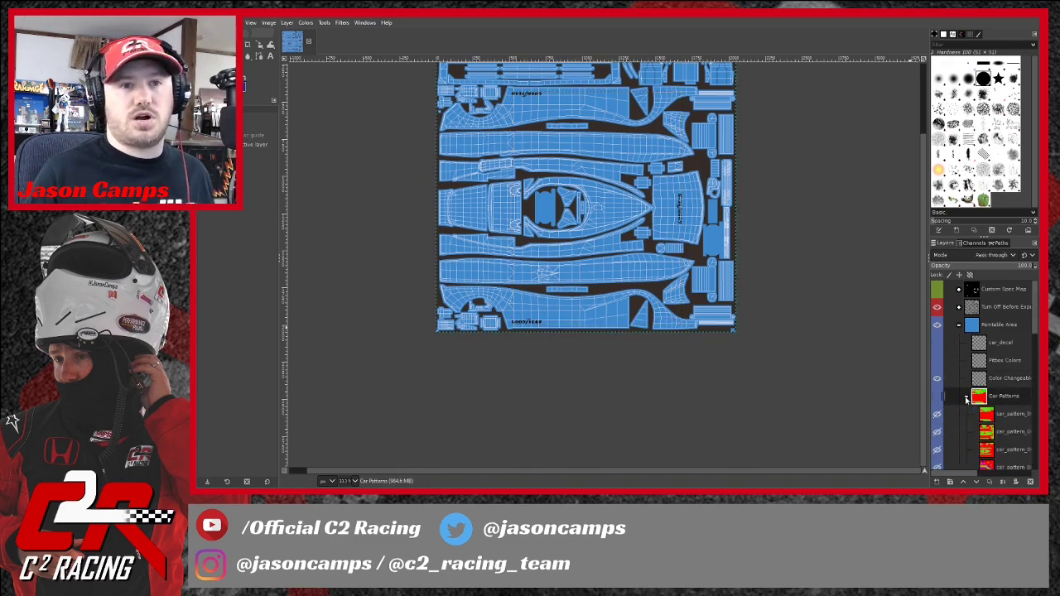
Select the second pattern layer and make the Car Patterns group visible on the template
{"action": "scroll", "coordinate": [965, 389], "scroll_direction": "down", "scroll_amount": 3}
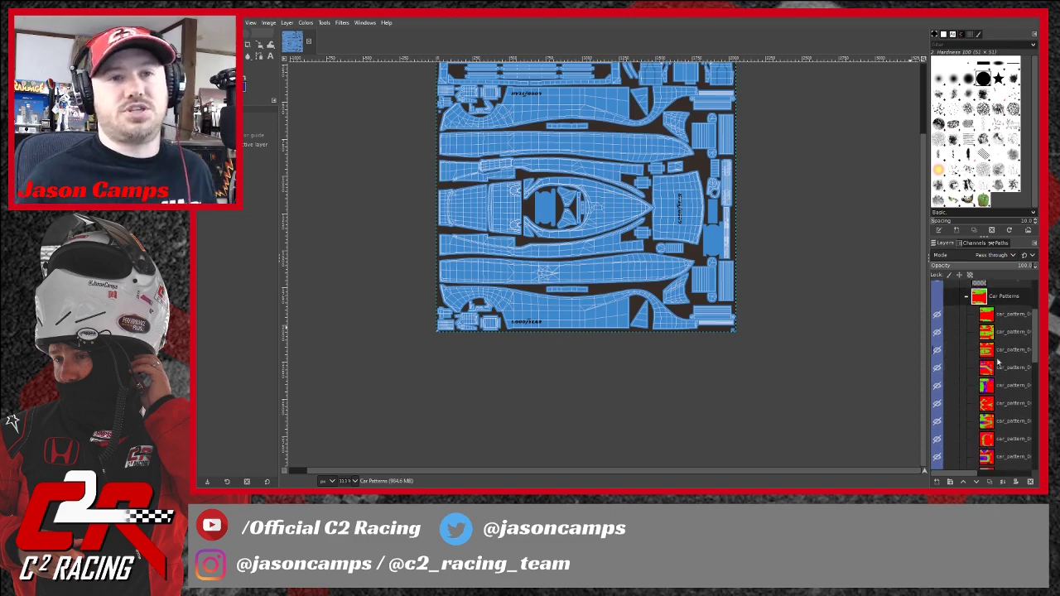
{"action": "left_click", "coordinate": [938, 315]}
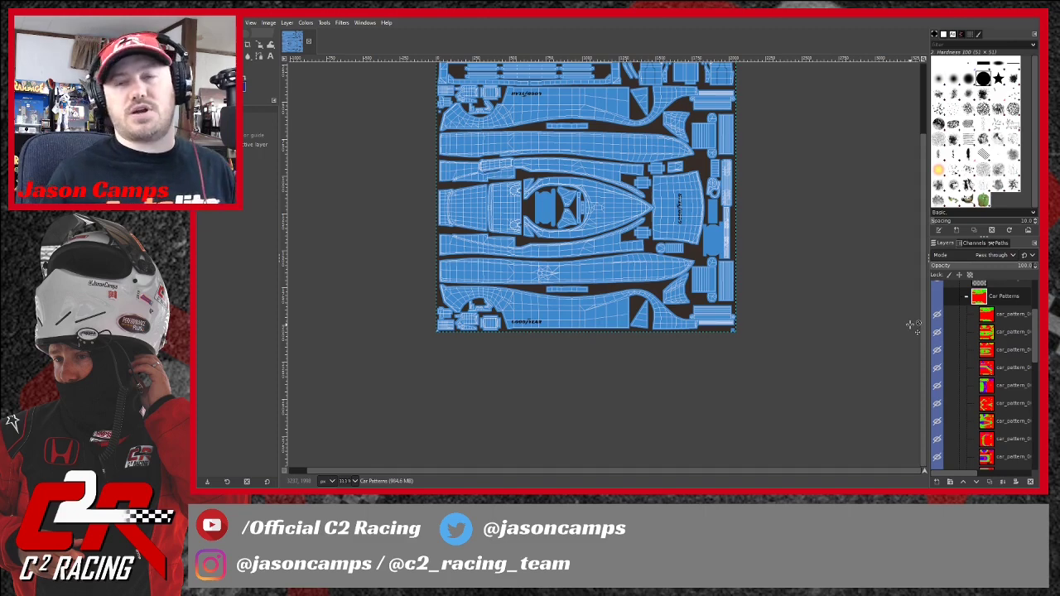
{"action": "scroll", "coordinate": [889, 328], "scroll_direction": "up", "scroll_amount": 2}
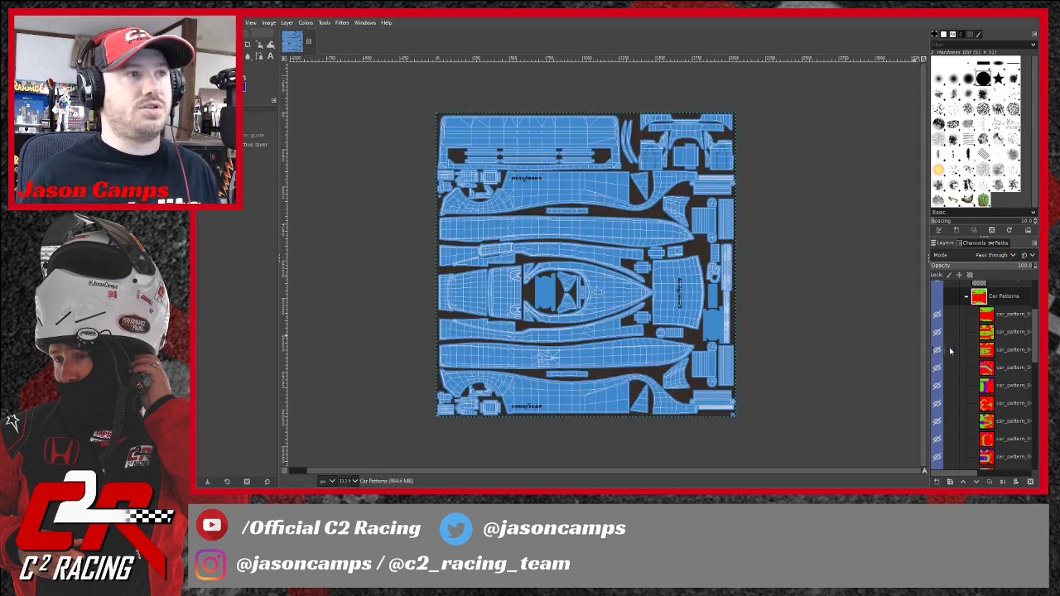
{"action": "left_click", "coordinate": [1010, 333]}
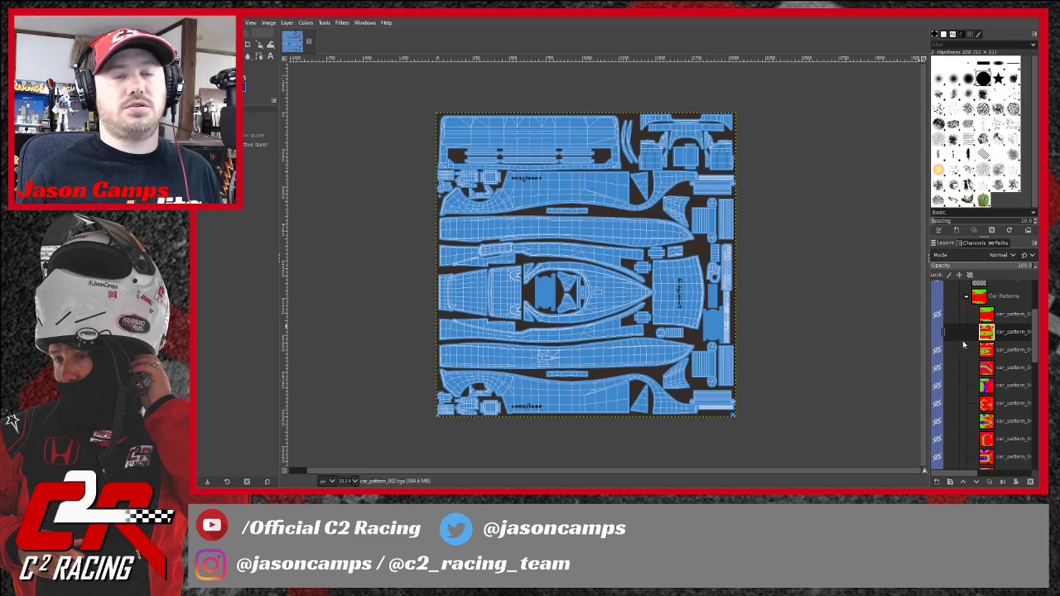
{"action": "scroll", "coordinate": [952, 326], "scroll_direction": "up", "scroll_amount": 1}
{"action": "left_click", "coordinate": [937, 323]}
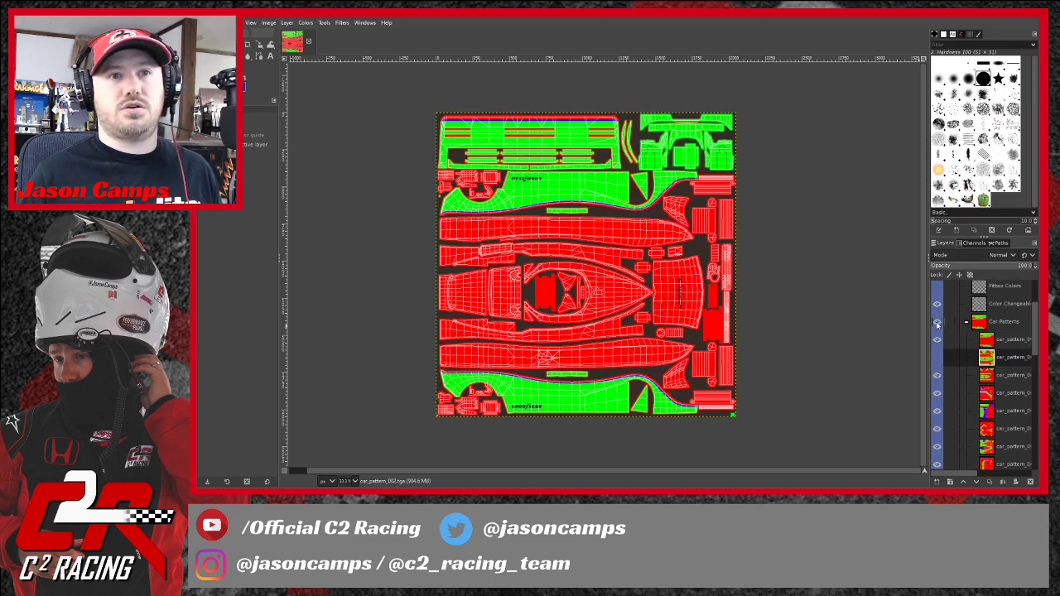
Select the third pattern layer and hide the pattern layers below it in the first part of the Car Patterns group
{"action": "scroll", "coordinate": [947, 385], "scroll_direction": "down", "scroll_amount": 1}
{"action": "left_click", "coordinate": [937, 367]}
{"action": "left_click", "coordinate": [936, 385]}
{"action": "left_click", "coordinate": [936, 404]}
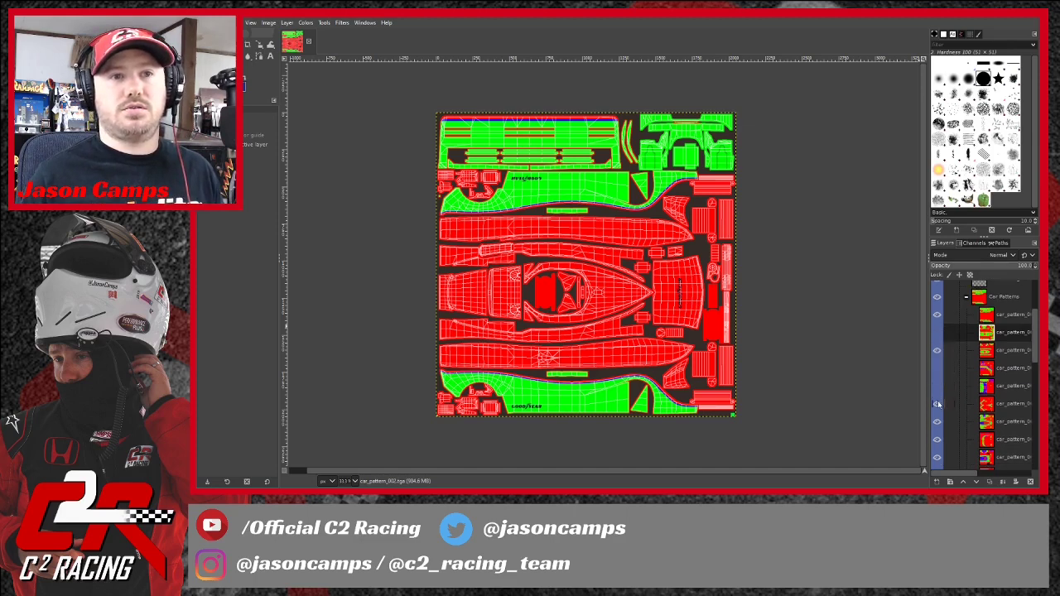
{"action": "left_click", "coordinate": [1002, 350]}
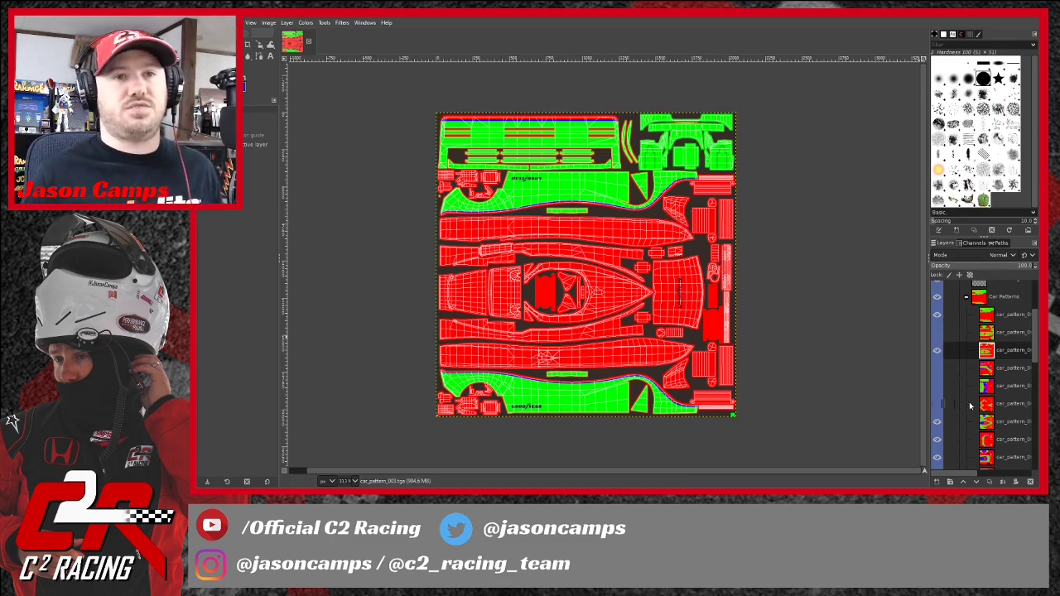
{"action": "scroll", "coordinate": [939, 424], "scroll_direction": "down", "scroll_amount": 3}
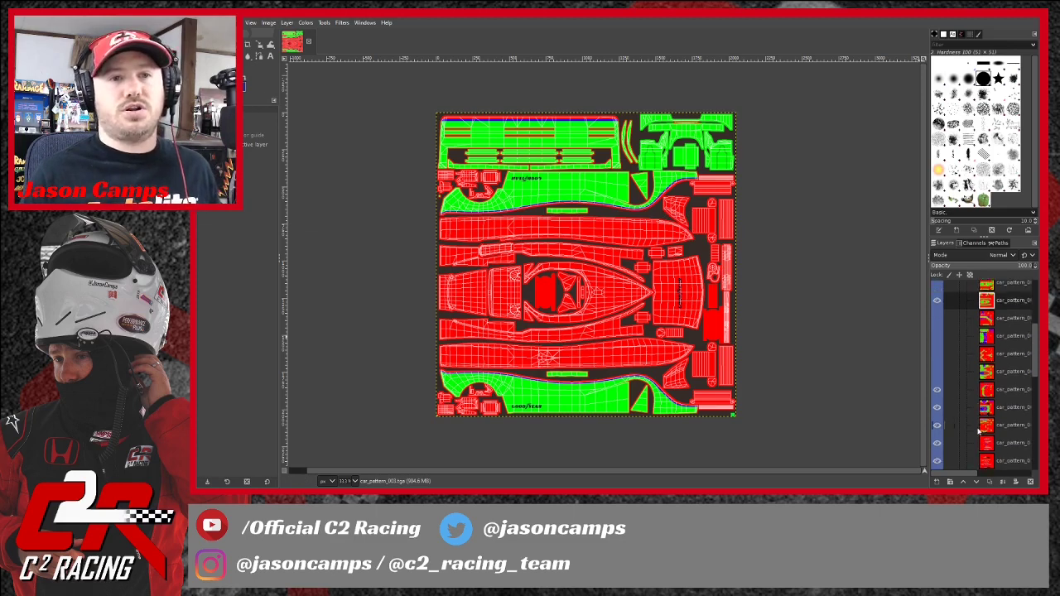
{"action": "left_click_drag", "start_coordinate": [942, 352], "coordinate": [937, 414]}
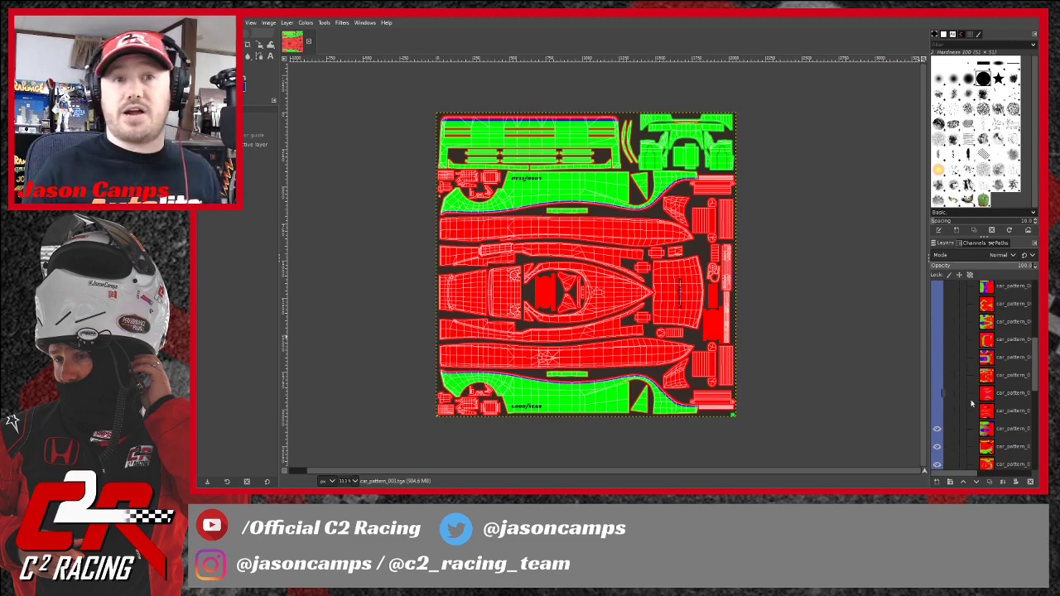
{"action": "left_click", "coordinate": [939, 434]}
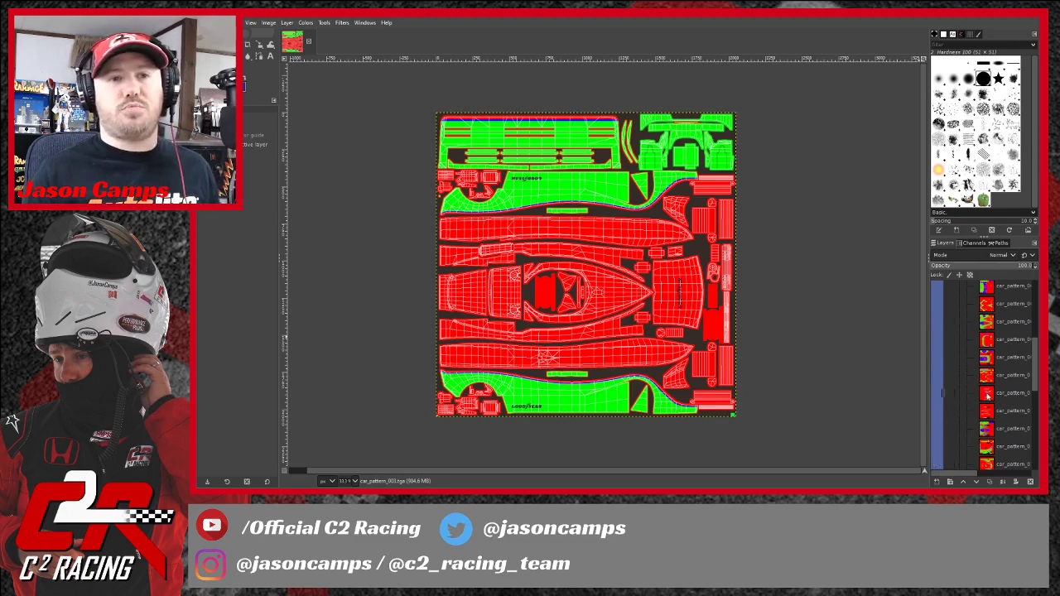
Hide all the remaining pattern layers down to the end of the Car Patterns group, along with the Main Car Body layer
{"action": "scroll", "coordinate": [955, 360], "scroll_direction": "down", "scroll_amount": 3}
{"action": "left_click", "coordinate": [937, 332]}
{"action": "left_click", "coordinate": [937, 350]}
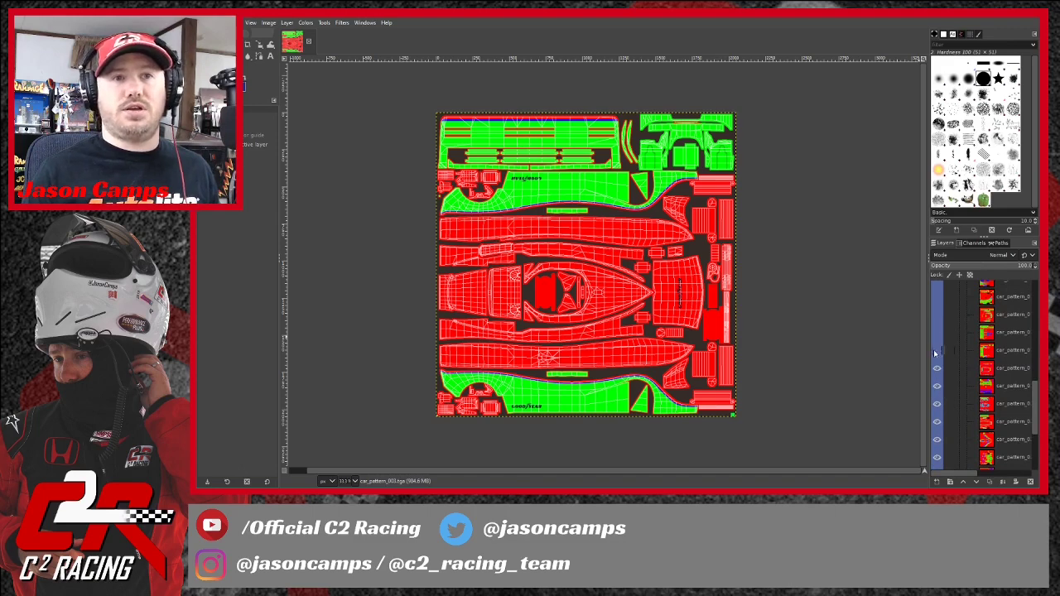
{"action": "left_click", "coordinate": [936, 368]}
{"action": "left_click", "coordinate": [936, 386]}
{"action": "left_click", "coordinate": [937, 403]}
{"action": "left_click", "coordinate": [937, 421]}
{"action": "left_click", "coordinate": [937, 439]}
{"action": "left_click", "coordinate": [937, 457]}
{"action": "scroll", "coordinate": [965, 442], "scroll_direction": "down", "scroll_amount": 2}
{"action": "scroll", "coordinate": [965, 442], "scroll_direction": "down", "scroll_amount": 1}
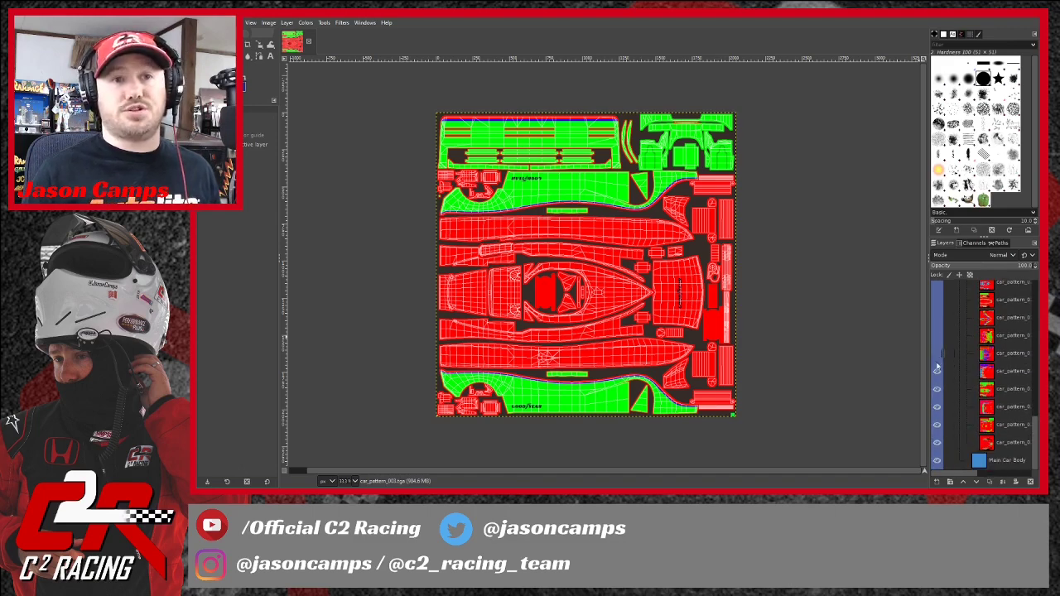
{"action": "left_click", "coordinate": [937, 406]}
{"action": "left_click", "coordinate": [937, 424]}
{"action": "left_click", "coordinate": [937, 443]}
{"action": "left_click", "coordinate": [937, 460]}
Toggle the third pattern layer and leave it hidden, so car_pattern_001 is the only pattern shown
{"action": "scroll", "coordinate": [958, 434], "scroll_direction": "up", "scroll_amount": 3}
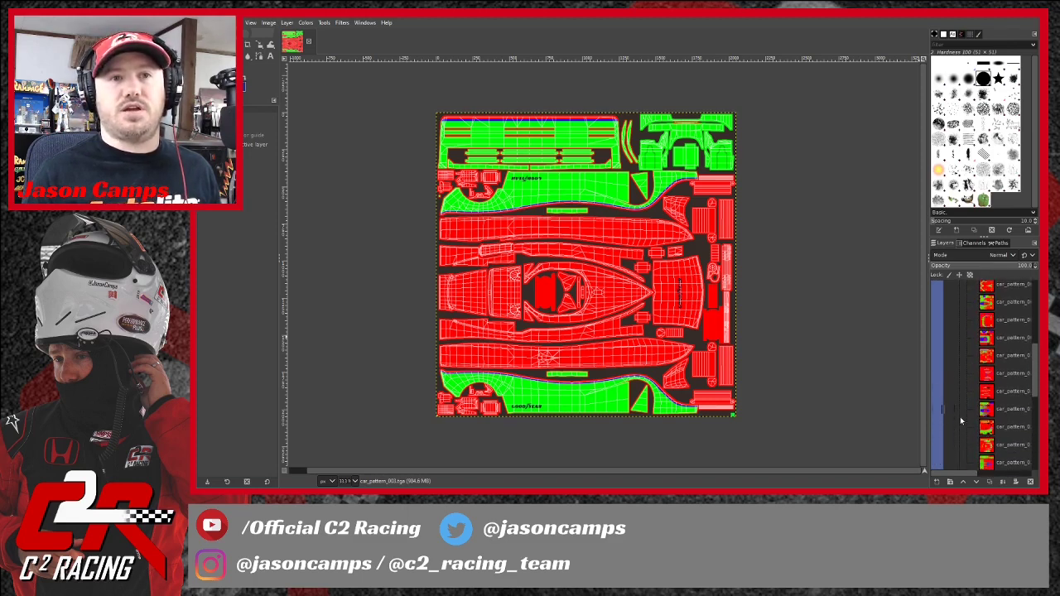
{"action": "left_click", "coordinate": [937, 408]}
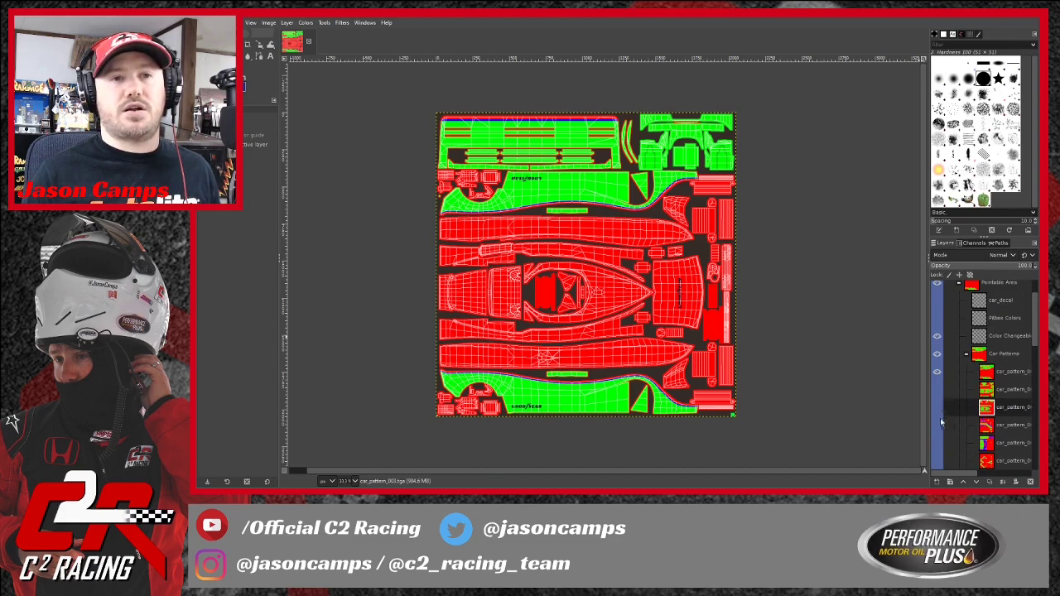
{"action": "left_click", "coordinate": [938, 408]}
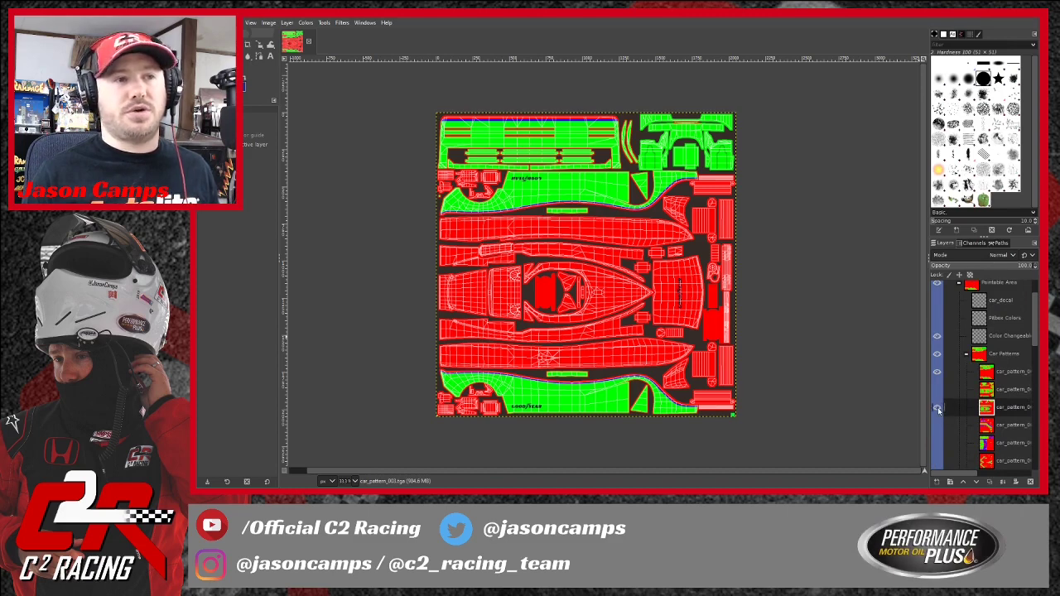
{"action": "scroll", "coordinate": [966, 429], "scroll_direction": "down", "scroll_amount": 3}
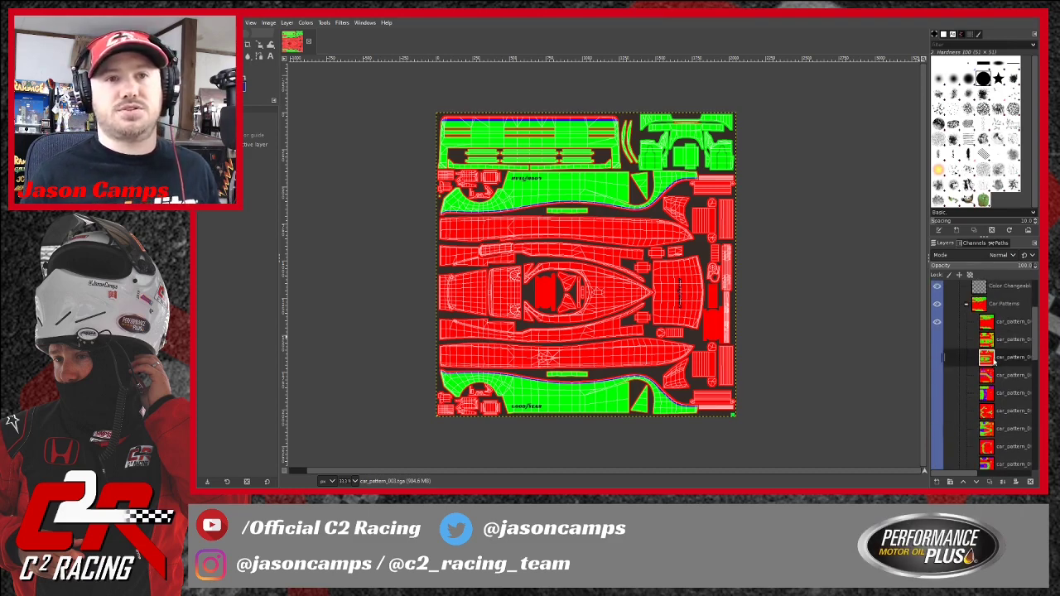
{"action": "scroll", "coordinate": [993, 362], "scroll_direction": "up", "scroll_amount": 3}
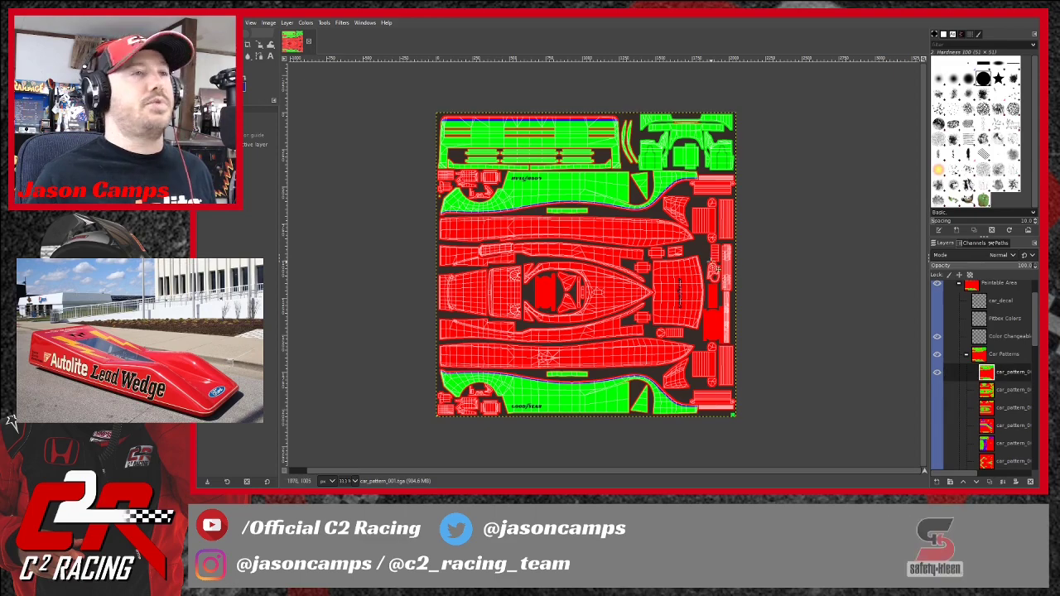
Recolor the thin blue stripe along the edge of the green side panel to white on car_pattern_001, undoing stray edits
{"action": "scroll", "coordinate": [642, 197], "scroll_direction": "up", "scroll_amount": 3}
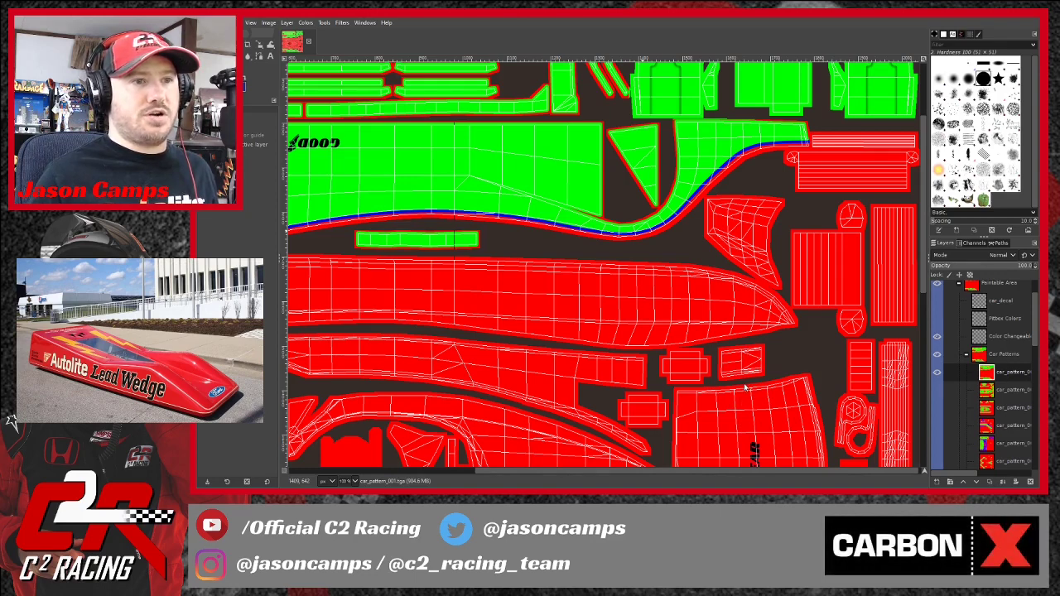
{"action": "left_click", "coordinate": [827, 430]}
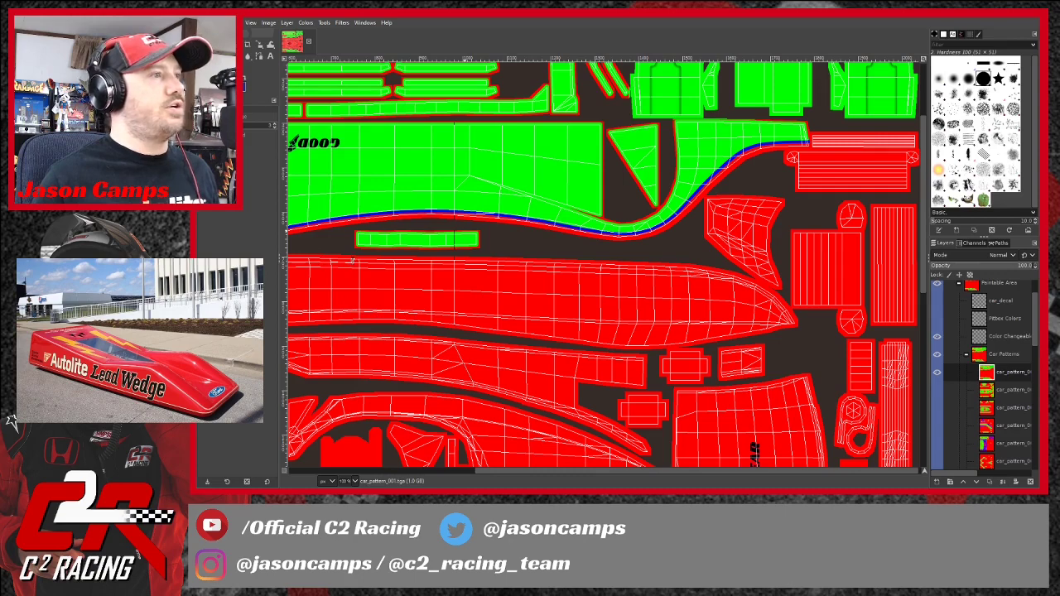
{"action": "key", "text": "ctrl+z"}
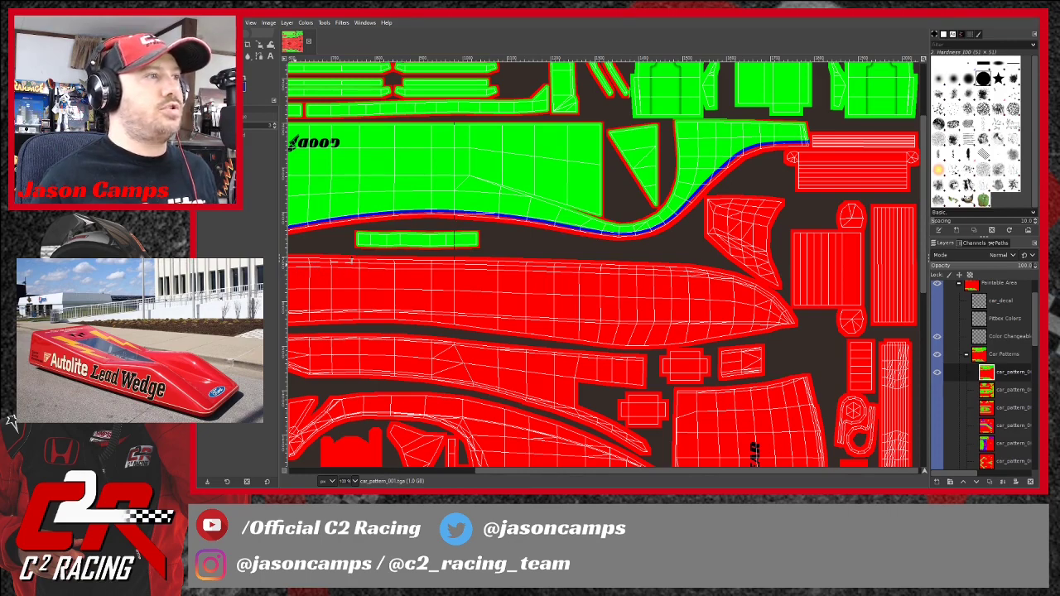
{"action": "left_click", "coordinate": [395, 262]}
{"action": "key", "text": "ctrl+z"}
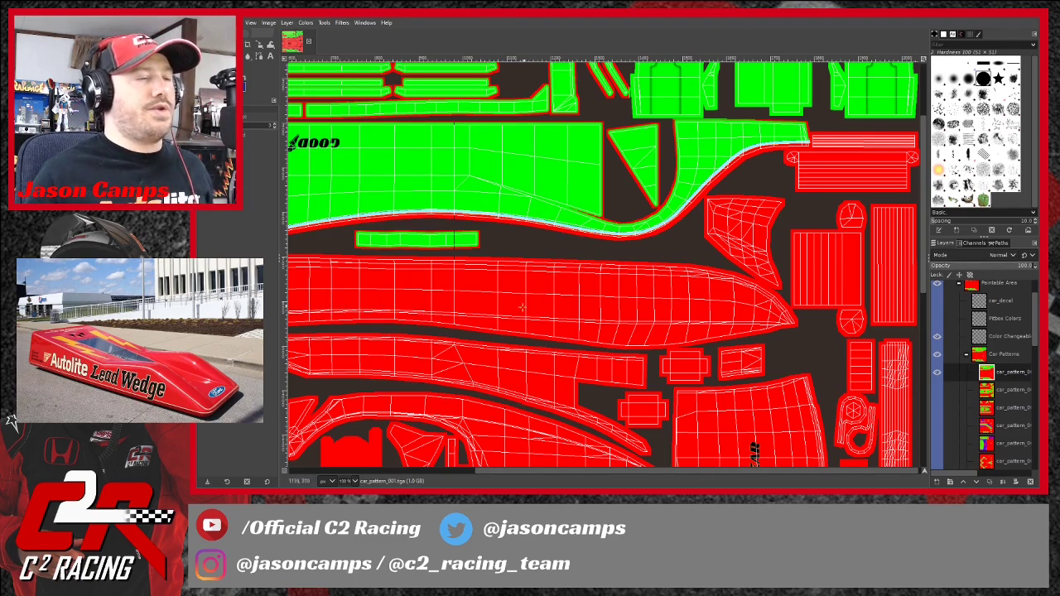
Fill all the green areas of the car_pattern_001 layer with red to match the rest of the body
{"action": "scroll", "coordinate": [480, 331], "scroll_direction": "down", "scroll_amount": 2, "text": "ctrl"}
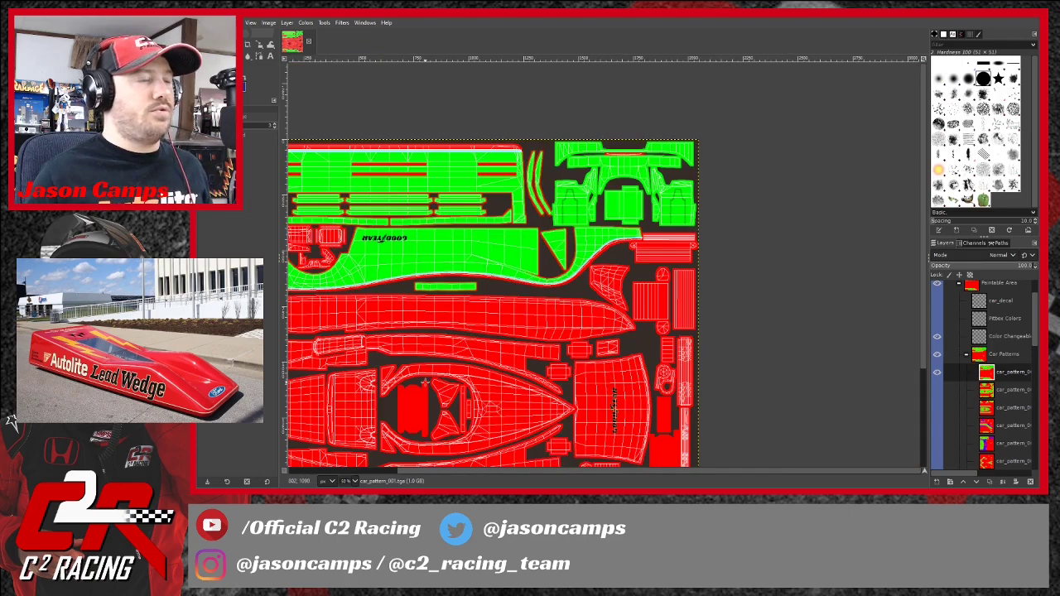
{"action": "left_click_drag", "start_coordinate": [925, 303], "coordinate": [926, 394]}
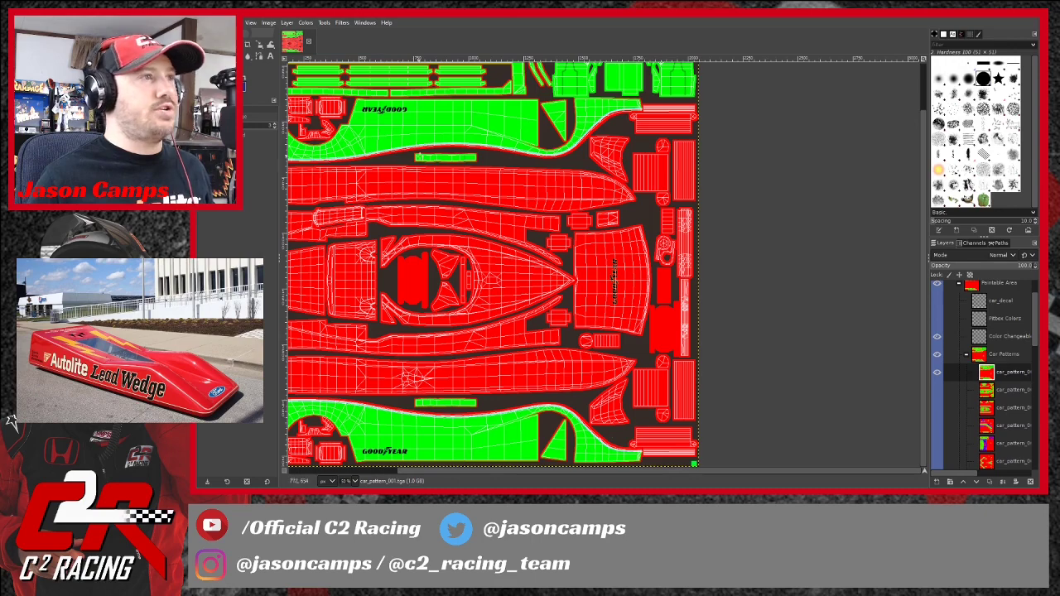
{"action": "scroll", "coordinate": [407, 160], "scroll_direction": "up", "scroll_amount": 2}
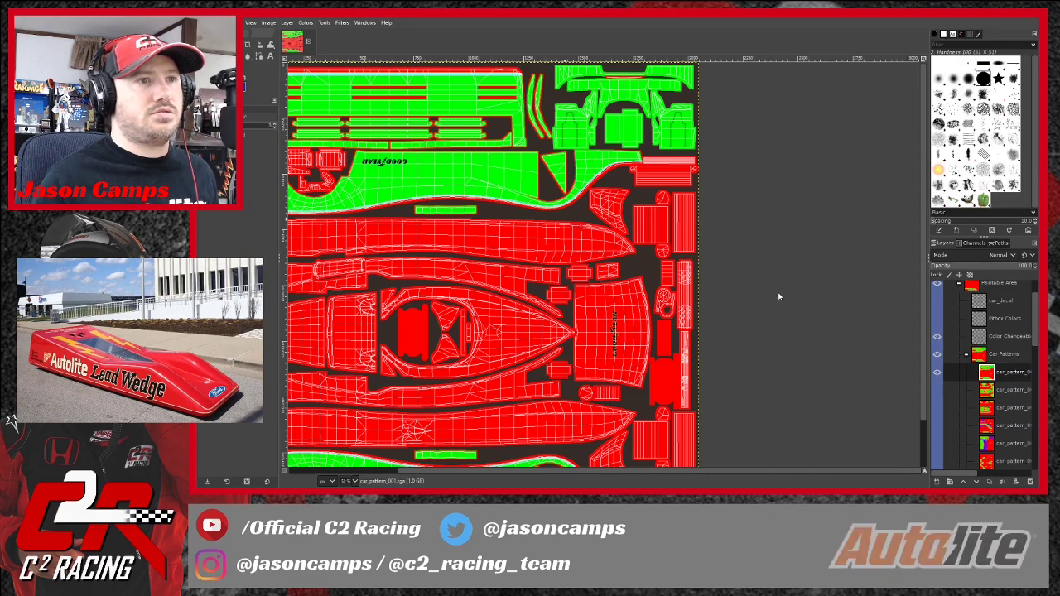
{"action": "left_click", "coordinate": [503, 170]}
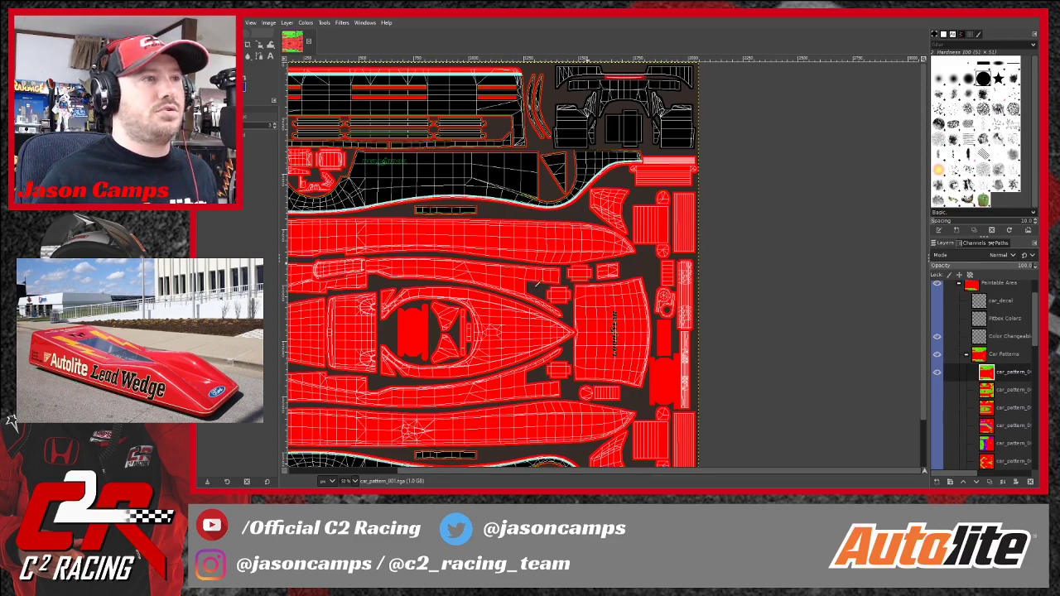
{"action": "key", "text": "ctrl+comma"}
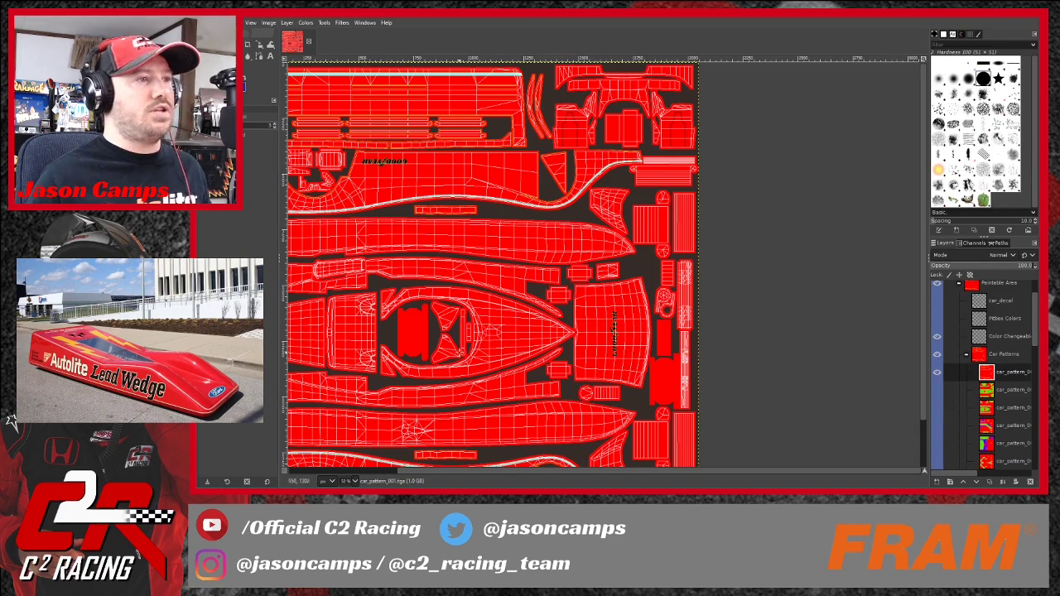
Toggle the car_pattern_001 layer off and on to examine the recolored pattern across the whole template
{"action": "left_click_drag", "start_coordinate": [727, 472], "coordinate": [633, 471]}
{"action": "scroll", "coordinate": [651, 393], "scroll_direction": "down", "scroll_amount": 2}
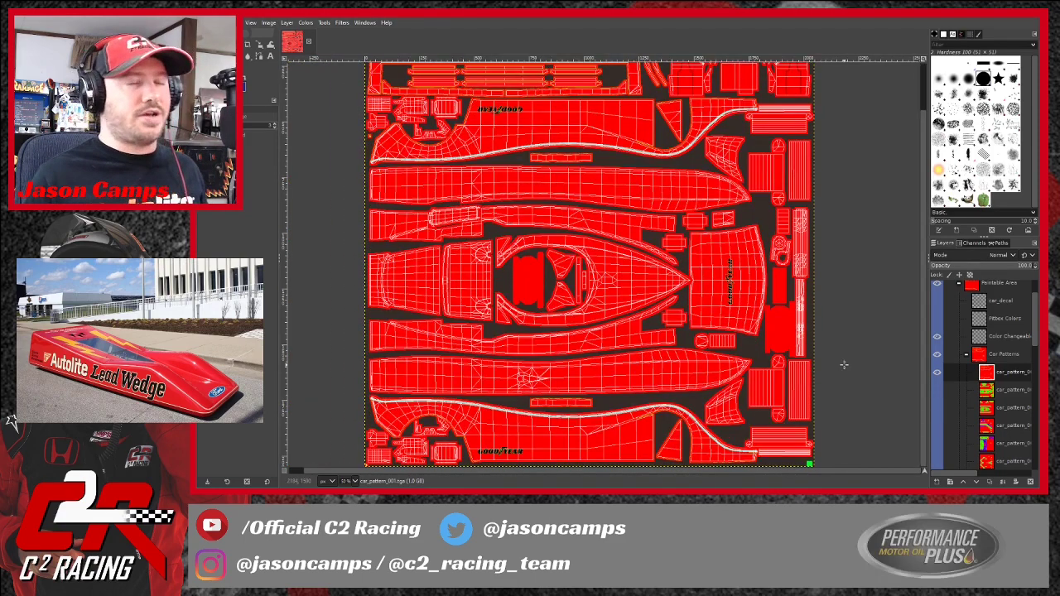
{"action": "left_click", "coordinate": [937, 374]}
{"action": "left_click", "coordinate": [938, 374]}
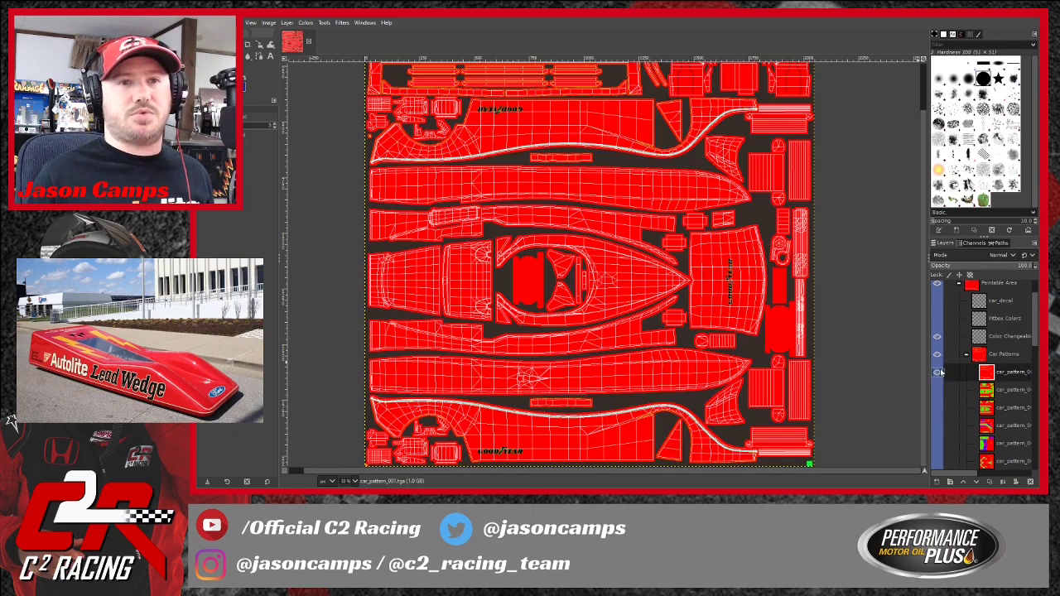
Collapse the Car Patterns group and select the Main Car Body layer
{"action": "scroll", "coordinate": [944, 374], "scroll_direction": "up", "scroll_amount": 2}
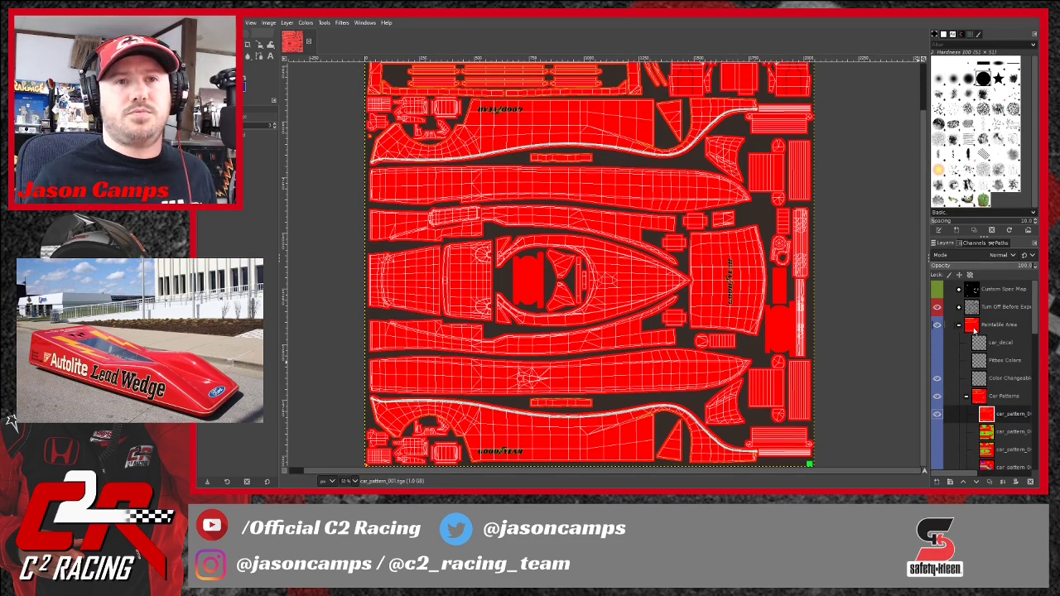
{"action": "left_click", "coordinate": [965, 398]}
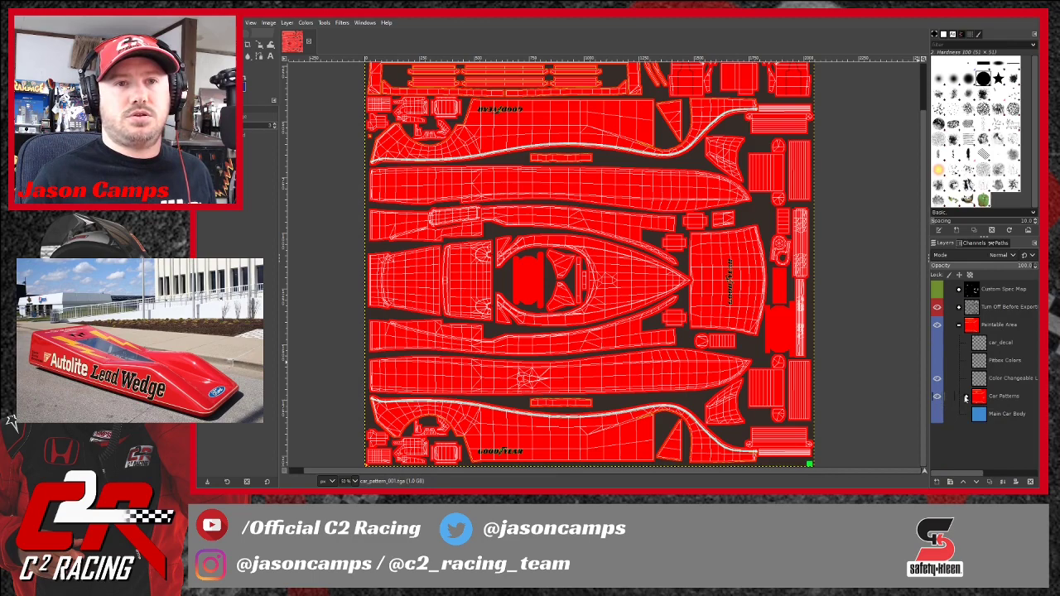
{"action": "left_click", "coordinate": [1011, 414]}
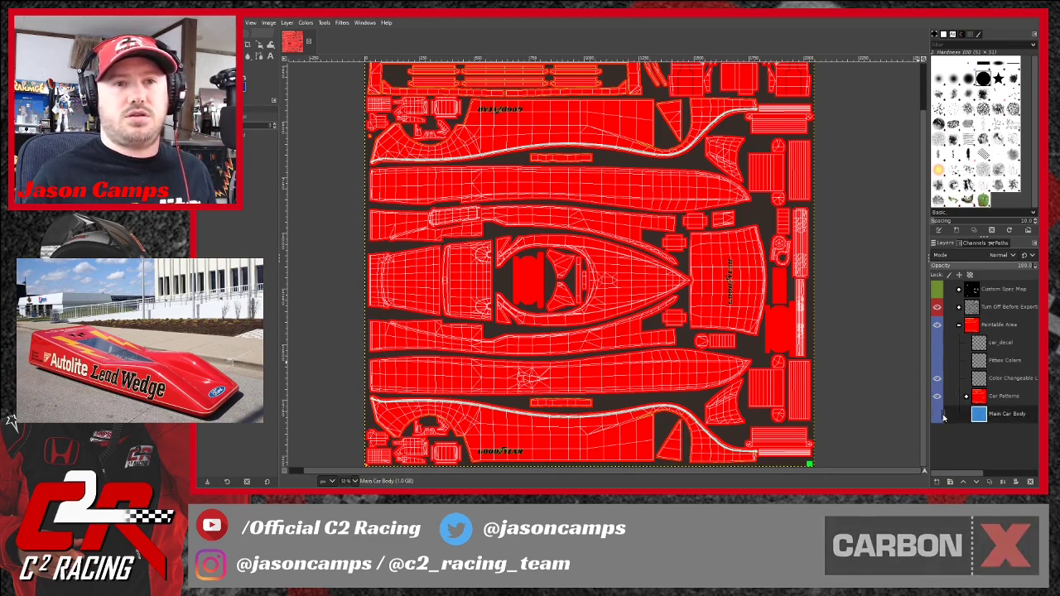
Expand the Turn Off Before Export group and examine the Number Block and Sponsor Block layers, leaving only the Sponsor Block layer of the two visible
{"action": "left_click", "coordinate": [959, 307]}
{"action": "scroll", "coordinate": [1000, 380], "scroll_direction": "down", "scroll_amount": 1}
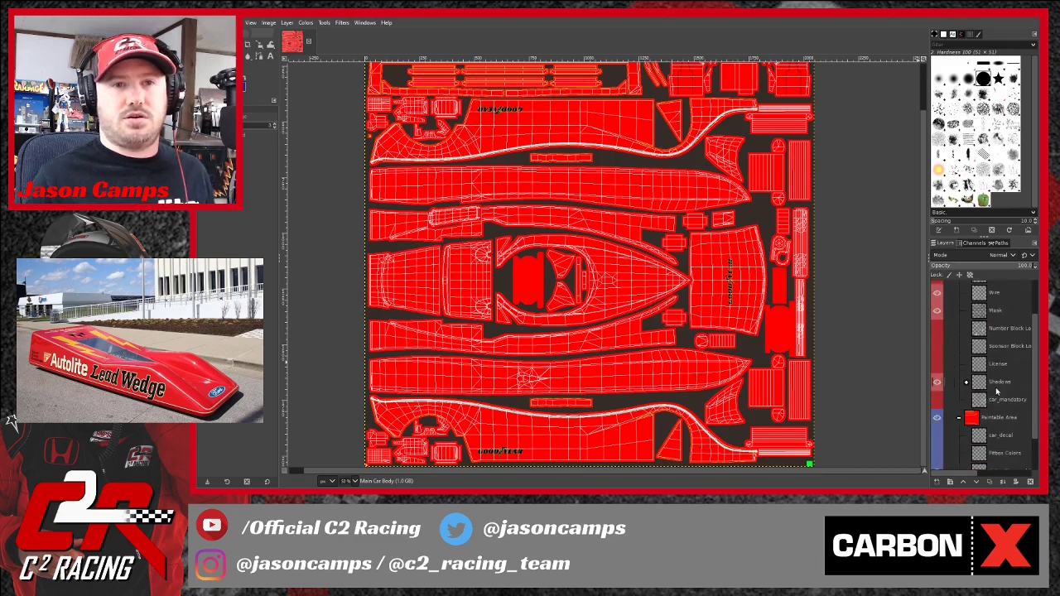
{"action": "scroll", "coordinate": [991, 396], "scroll_direction": "up", "scroll_amount": 1}
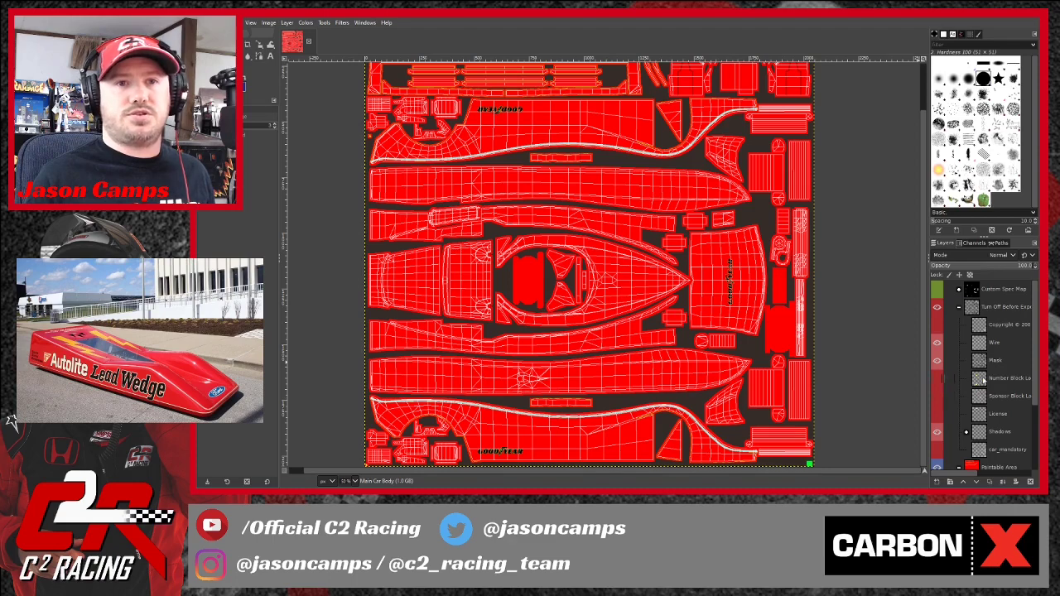
{"action": "left_click", "coordinate": [936, 378]}
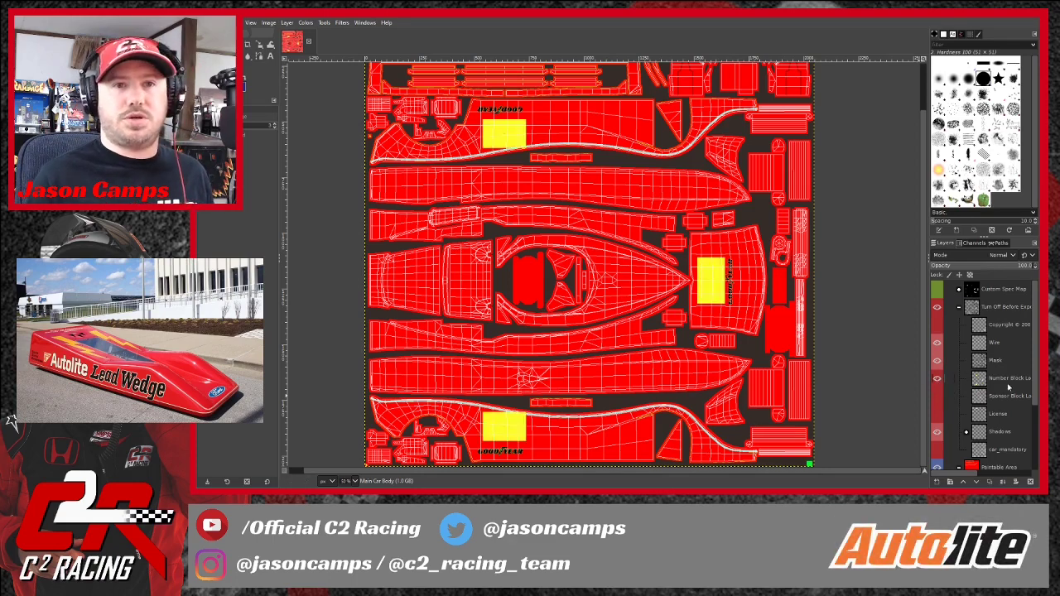
{"action": "left_click", "coordinate": [938, 396]}
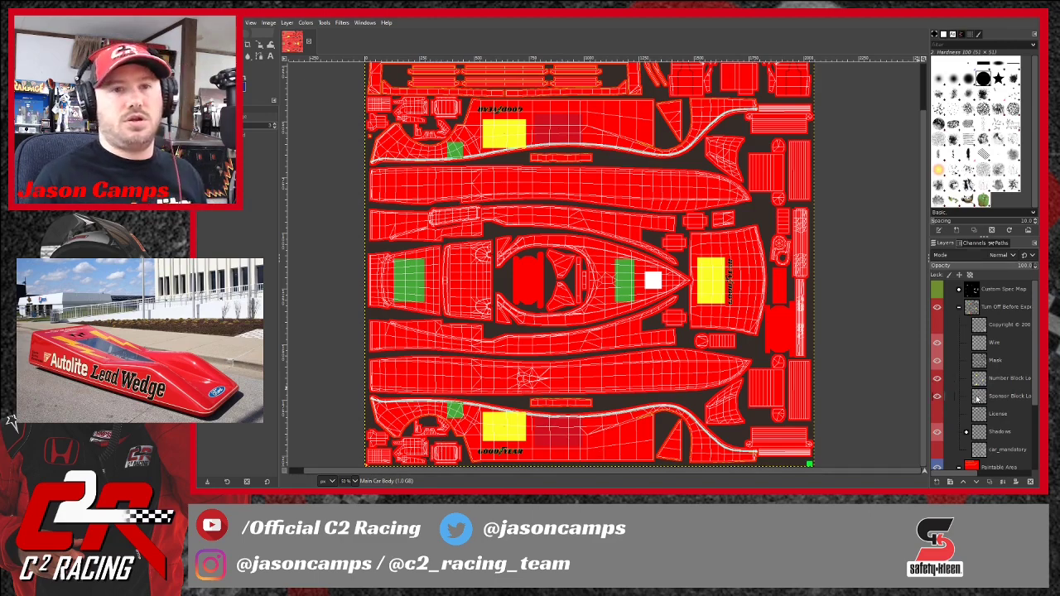
{"action": "left_click", "coordinate": [937, 380]}
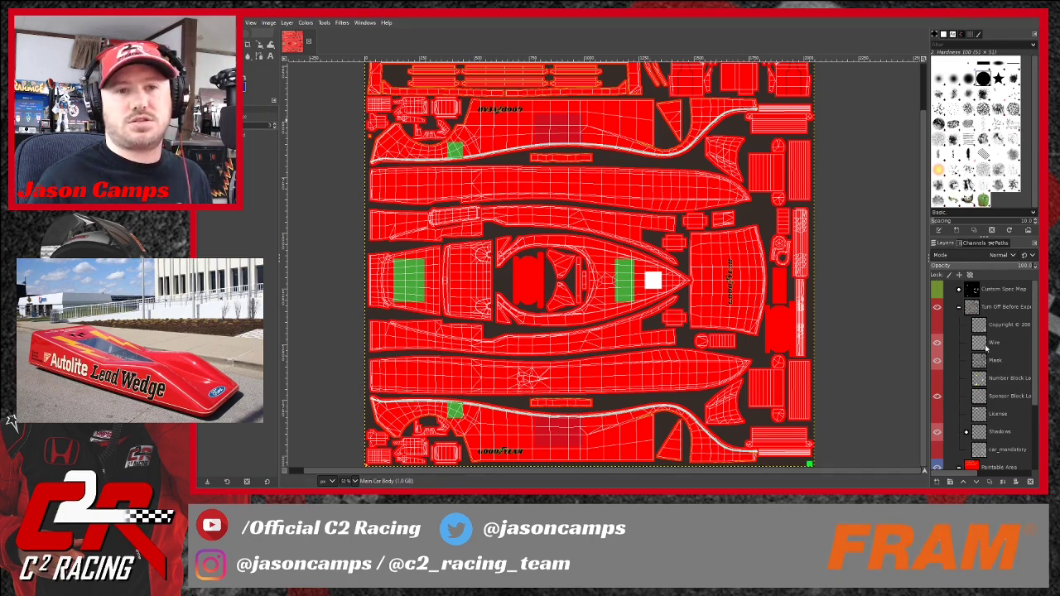
Move the imported Autolite logo layer to the top of the Paintable Area group, and position the logo over the lower side panel
{"action": "scroll", "coordinate": [1027, 432], "scroll_direction": "down", "scroll_amount": 3}
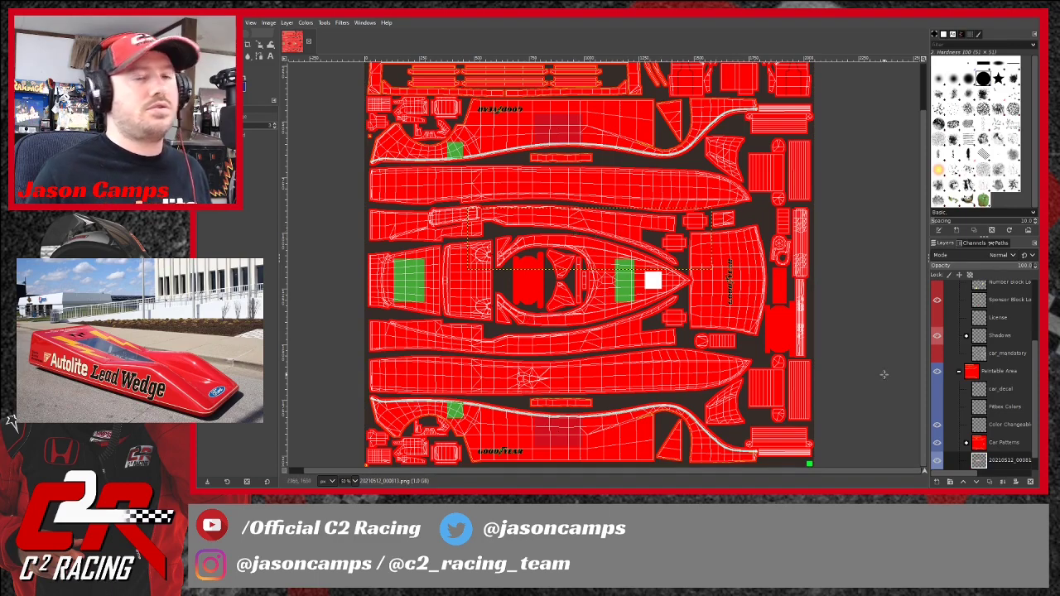
{"action": "scroll", "coordinate": [1004, 454], "scroll_direction": "down", "scroll_amount": 1}
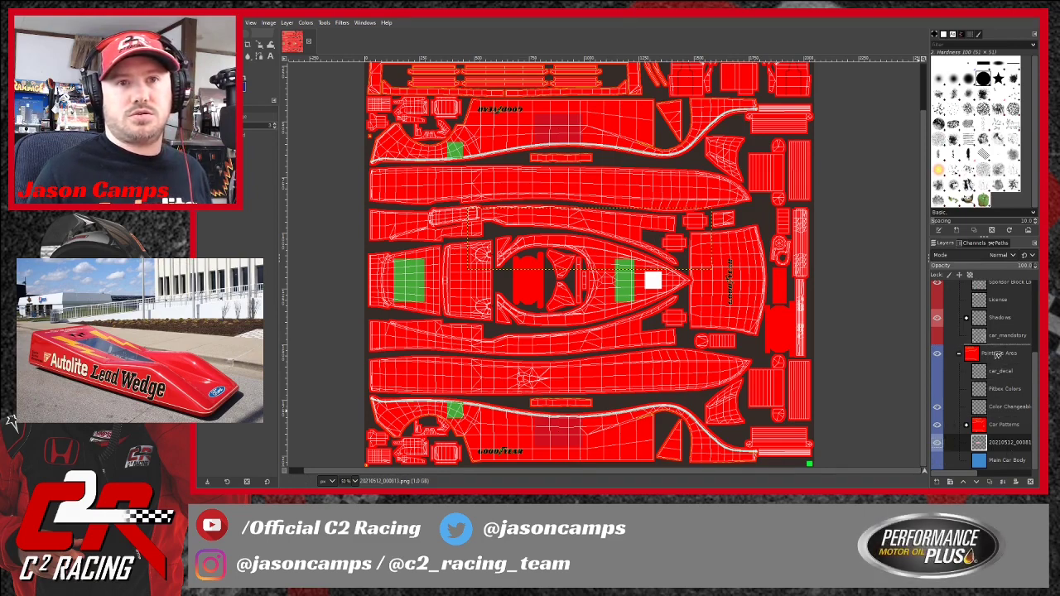
{"action": "left_click_drag", "start_coordinate": [997, 355], "coordinate": [997, 369]}
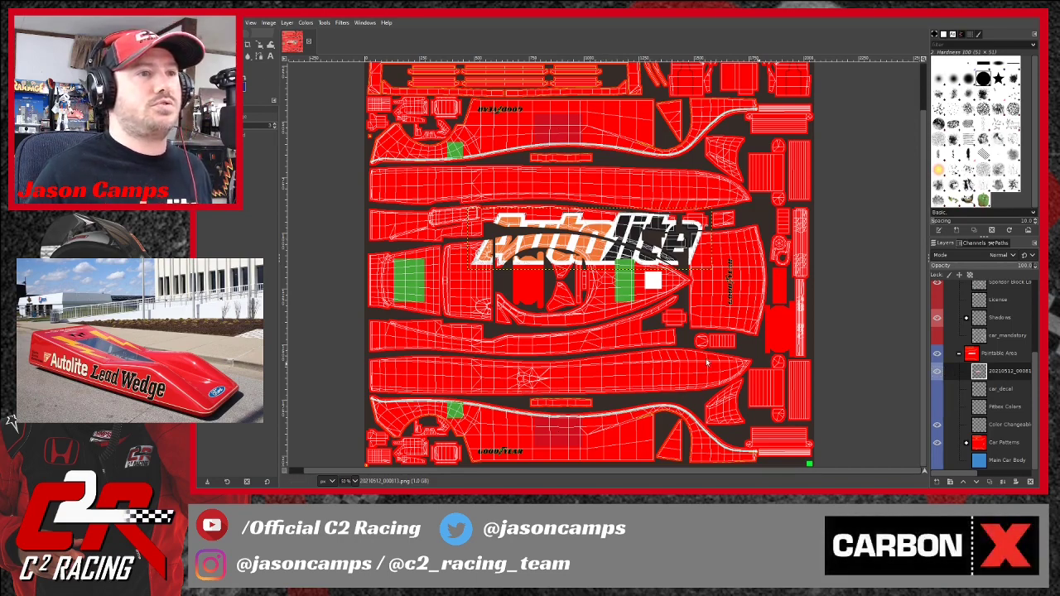
{"action": "left_click", "coordinate": [202, 45]}
{"action": "left_click_drag", "start_coordinate": [600, 253], "coordinate": [585, 428]}
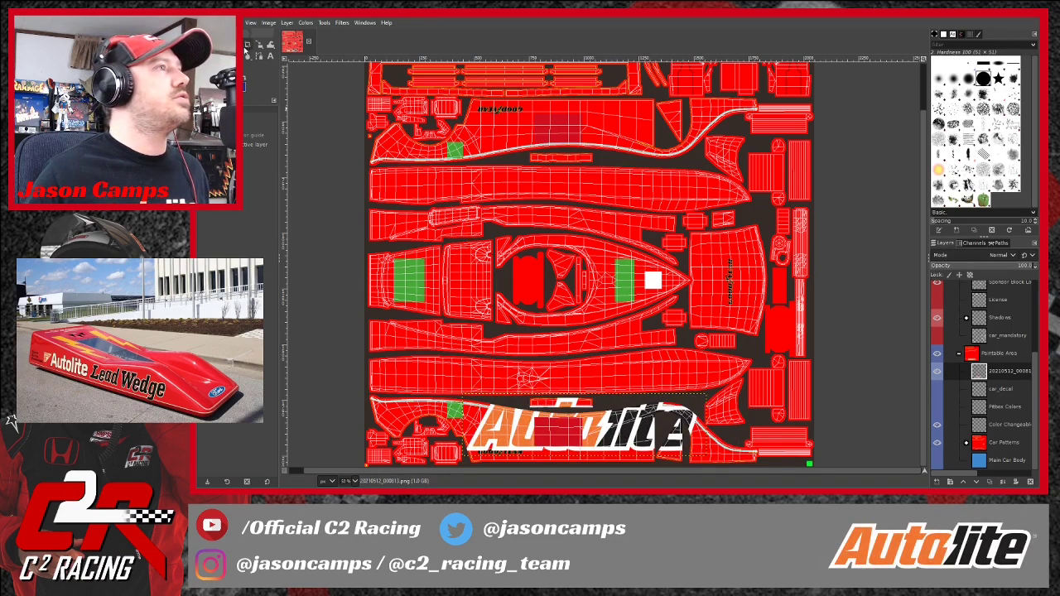
Scale the imported Autolite logo layer down proportionally to about 479 × 120 pixels on the lower side panel
{"action": "left_click", "coordinate": [213, 44]}
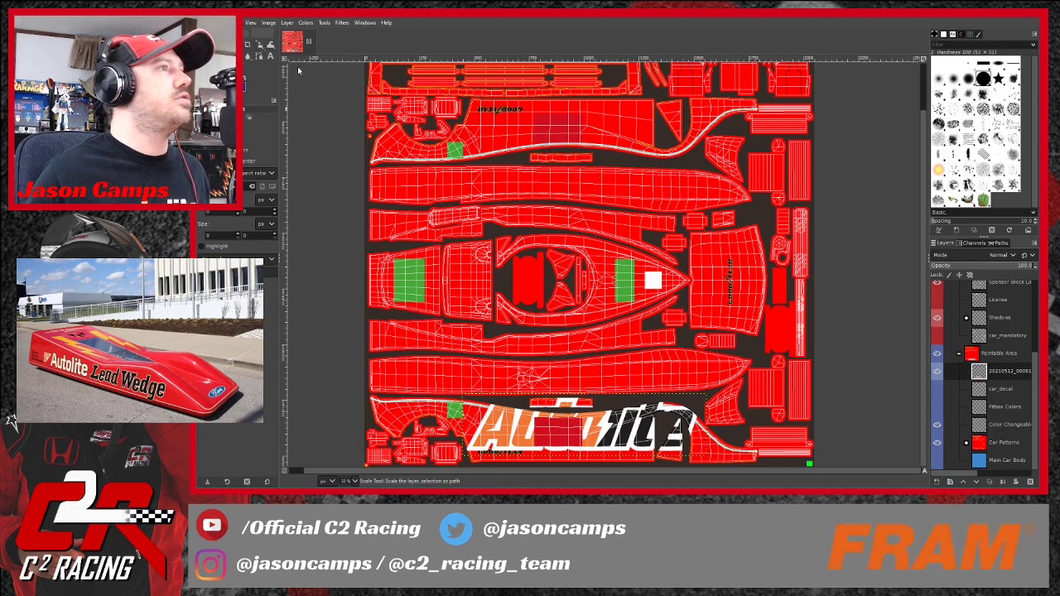
{"action": "key", "text": "shift+s"}
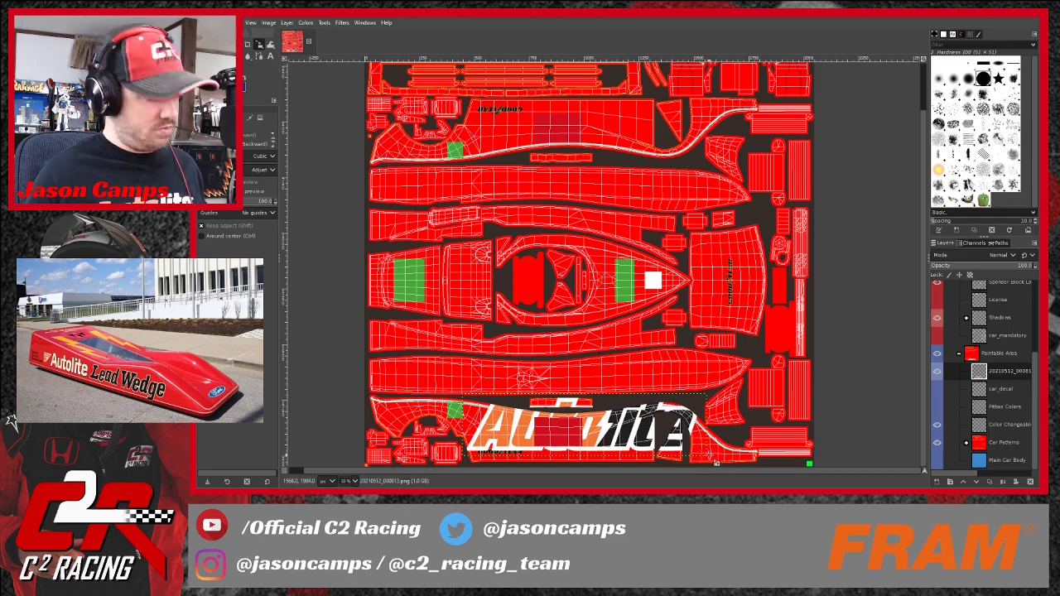
{"action": "left_click", "coordinate": [714, 462]}
{"action": "left_click_drag", "start_coordinate": [714, 462], "coordinate": [642, 441]}
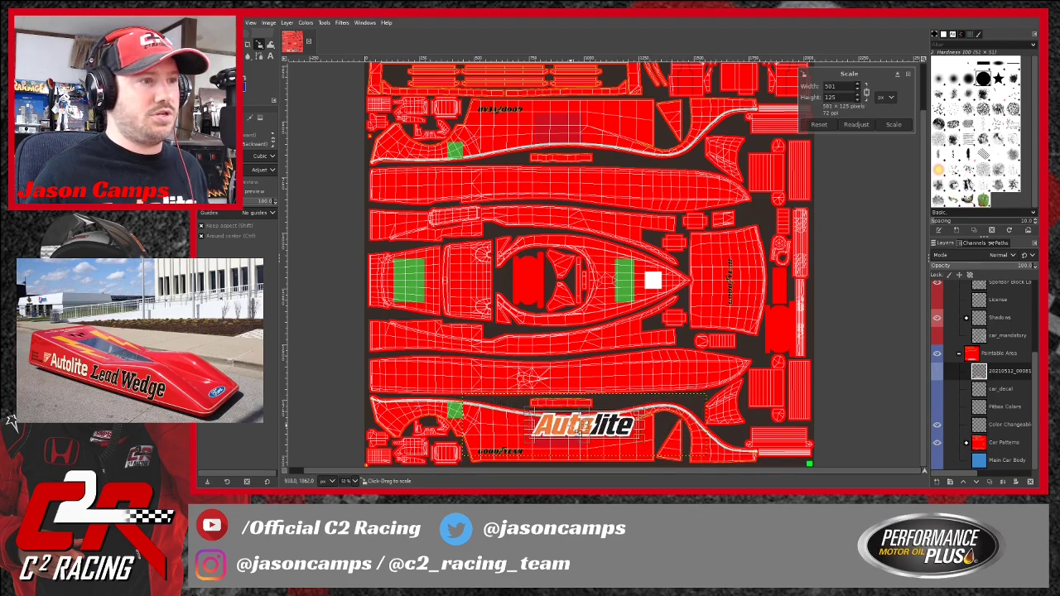
{"action": "left_click_drag", "start_coordinate": [580, 430], "coordinate": [574, 433]}
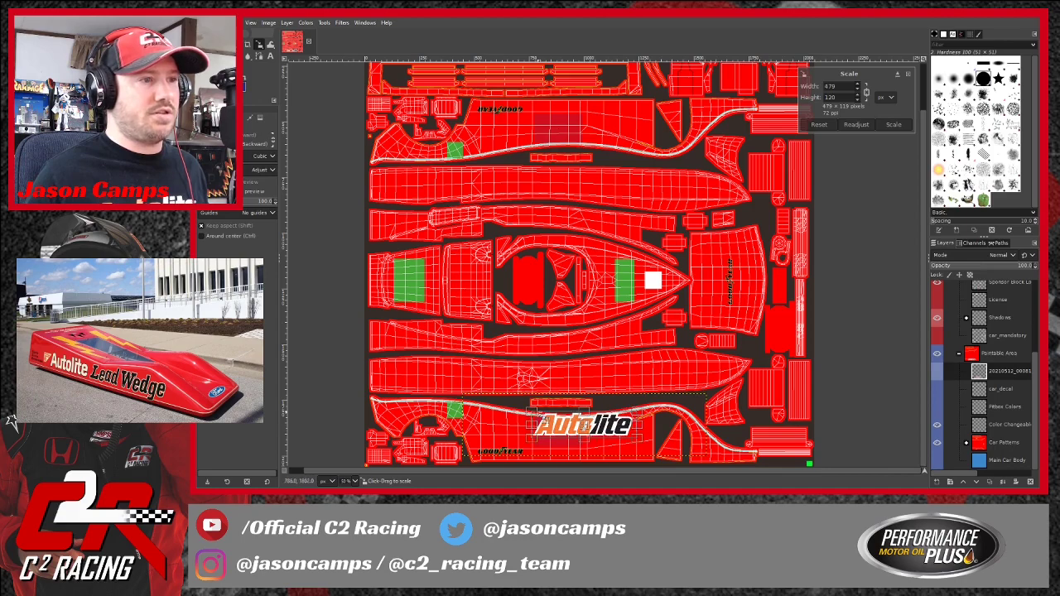
Move the scaled Autolite logo to the lower edge of the bottom side panel, and hide the Sponsor Block layer
{"action": "left_click", "coordinate": [200, 44]}
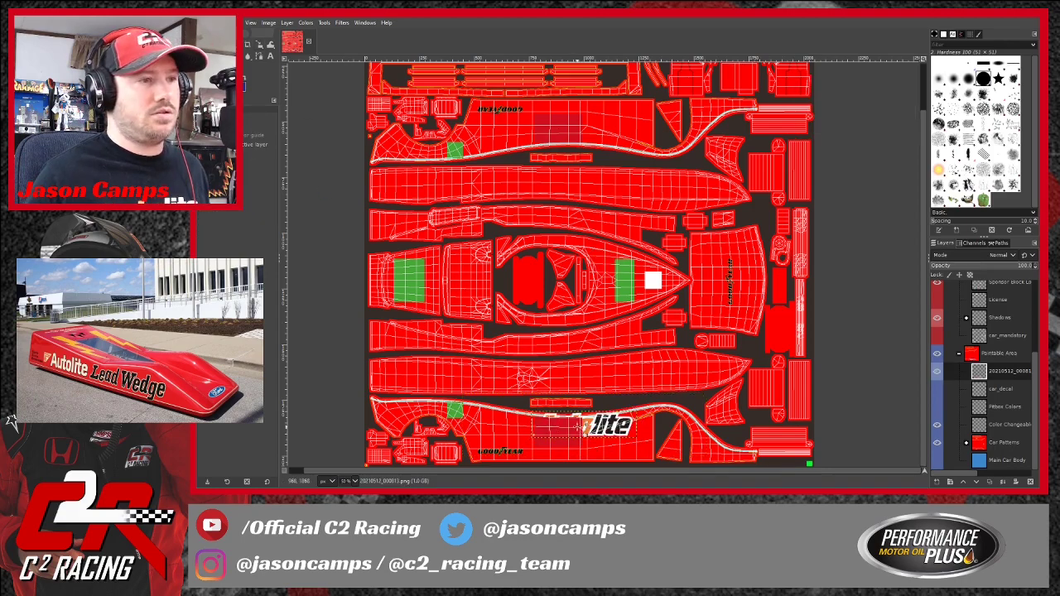
{"action": "left_click_drag", "start_coordinate": [600, 428], "coordinate": [615, 452]}
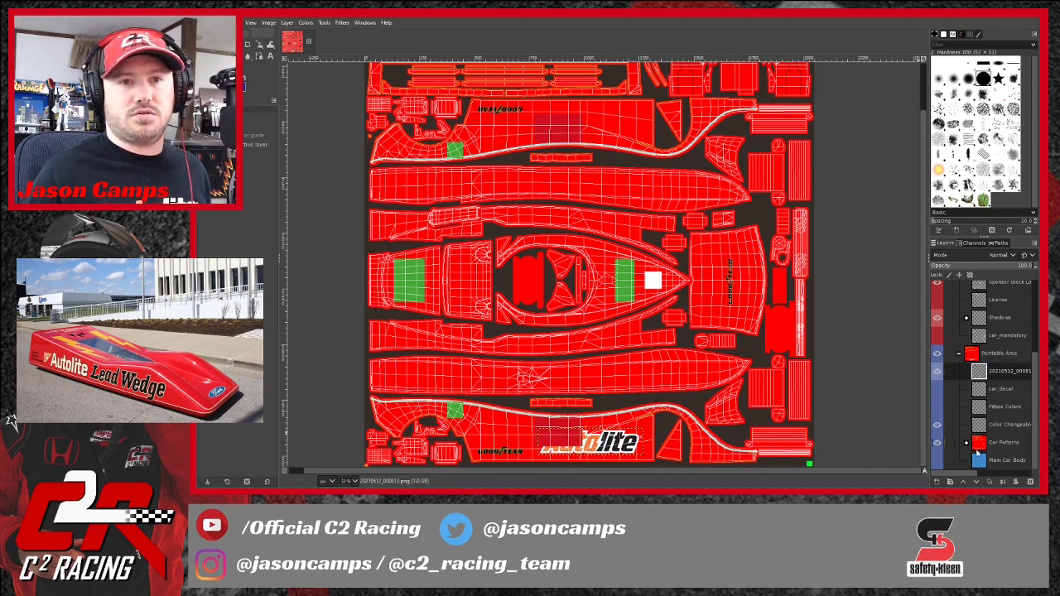
{"action": "scroll", "coordinate": [972, 348], "scroll_direction": "up", "scroll_amount": 1}
{"action": "left_click", "coordinate": [937, 308]}
{"action": "left_click_drag", "start_coordinate": [598, 452], "coordinate": [600, 447]}
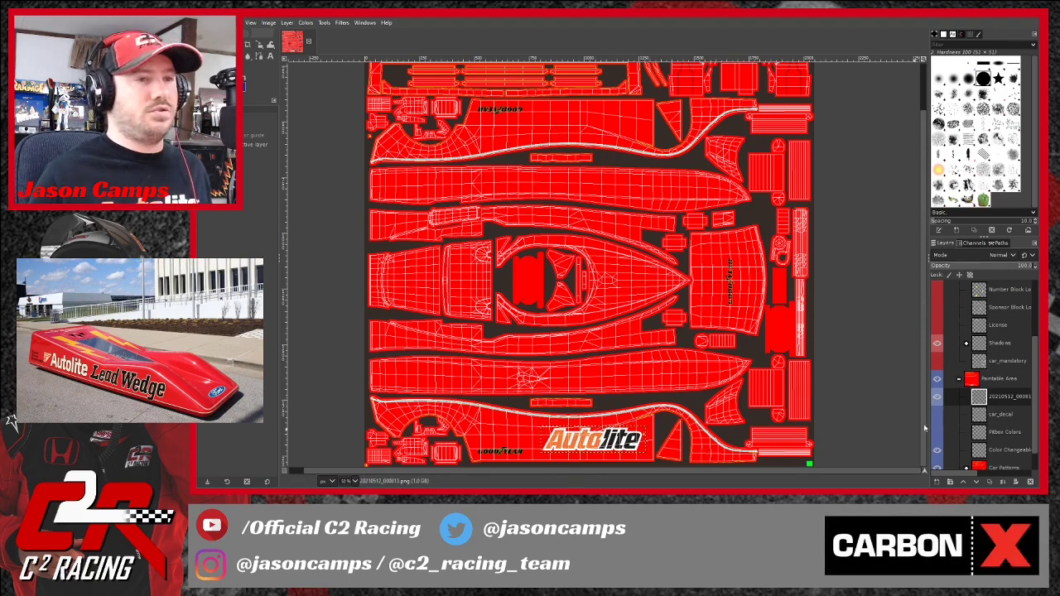
Rename the imported logo layer in the Paintable Area group as "Auto"
{"action": "scroll", "coordinate": [997, 410], "scroll_direction": "down", "scroll_amount": 1}
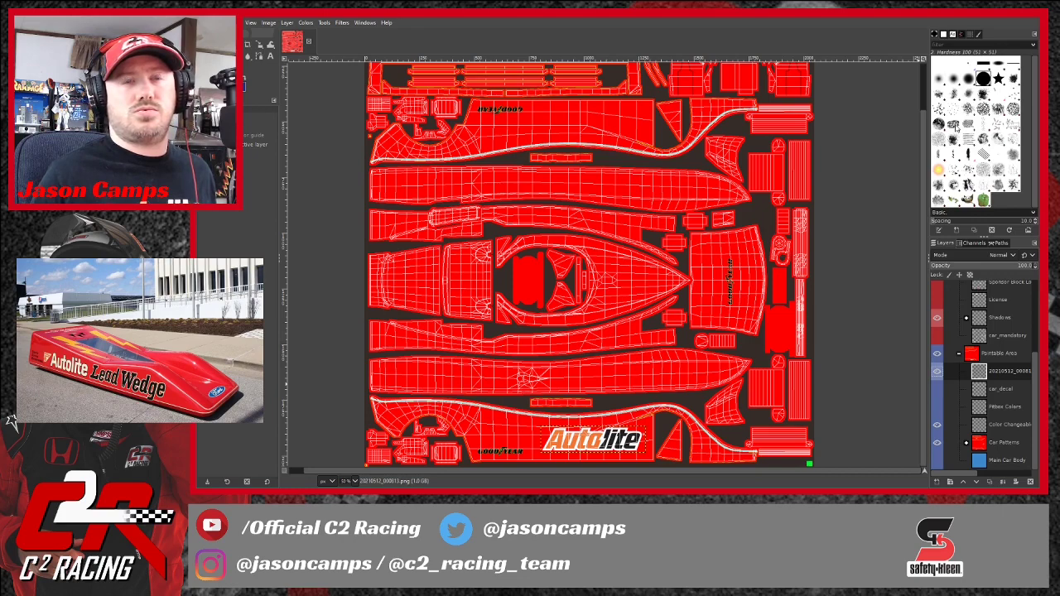
{"action": "double_click", "coordinate": [1006, 370]}
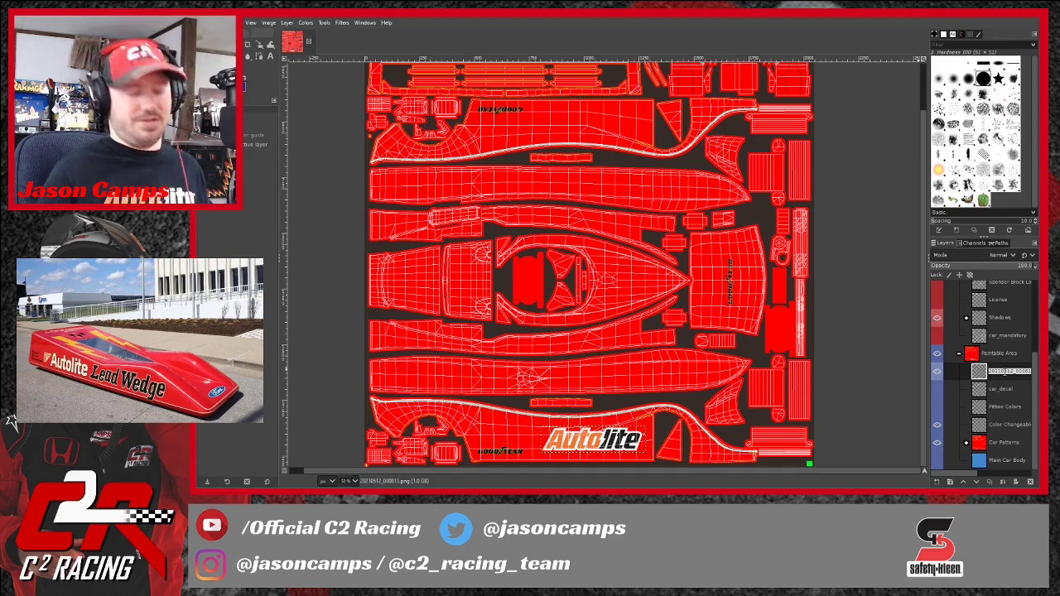
{"action": "type", "text": "Auto"}
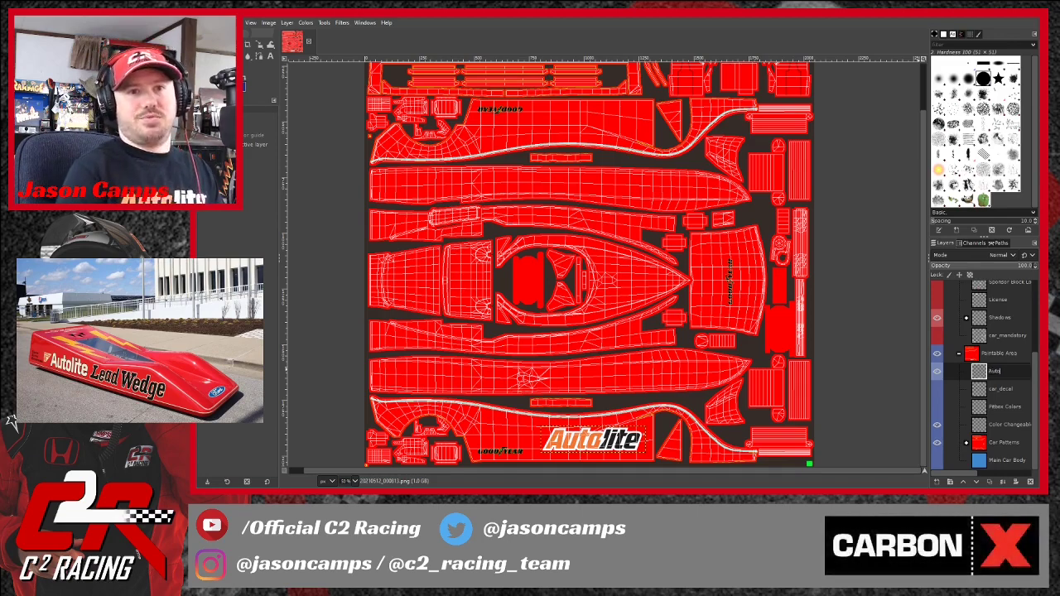
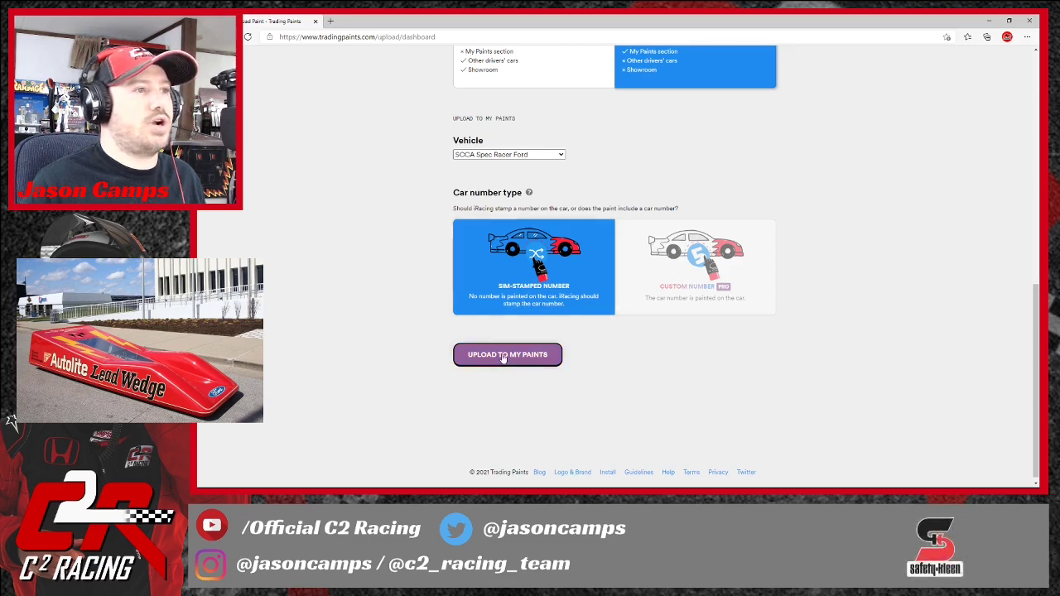
On Trading Paints, upload the SCCA Spec Racer Ford paint with a sim-stamped number to My Paints and examine its preview
{"action": "left_click", "coordinate": [503, 356]}
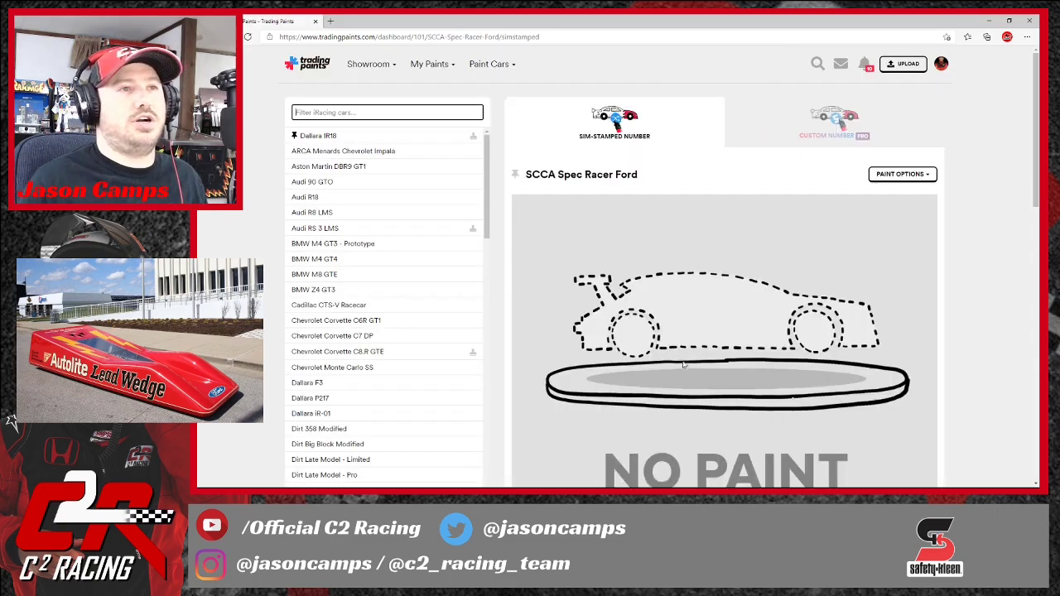
{"action": "scroll", "coordinate": [751, 395], "scroll_direction": "down", "scroll_amount": 3}
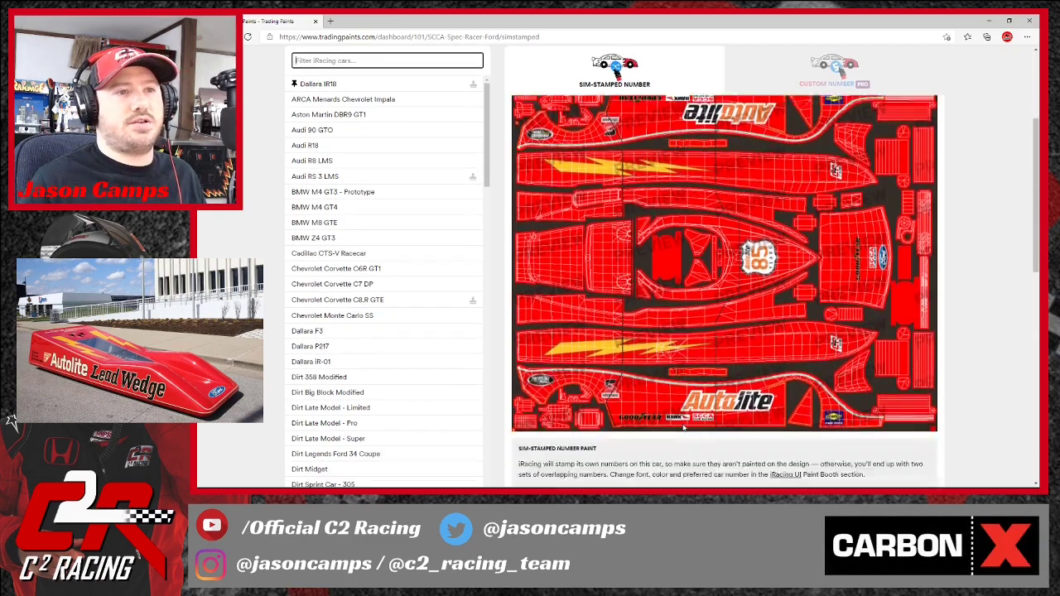
{"action": "scroll", "coordinate": [683, 425], "scroll_direction": "up", "scroll_amount": 2}
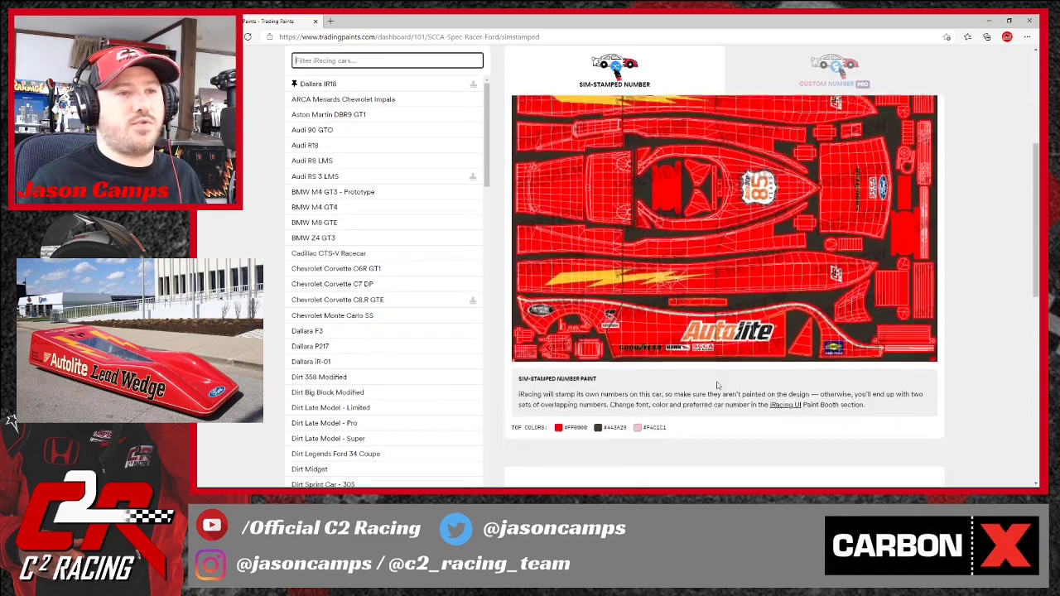
{"action": "scroll", "coordinate": [718, 386], "scroll_direction": "up", "scroll_amount": 1}
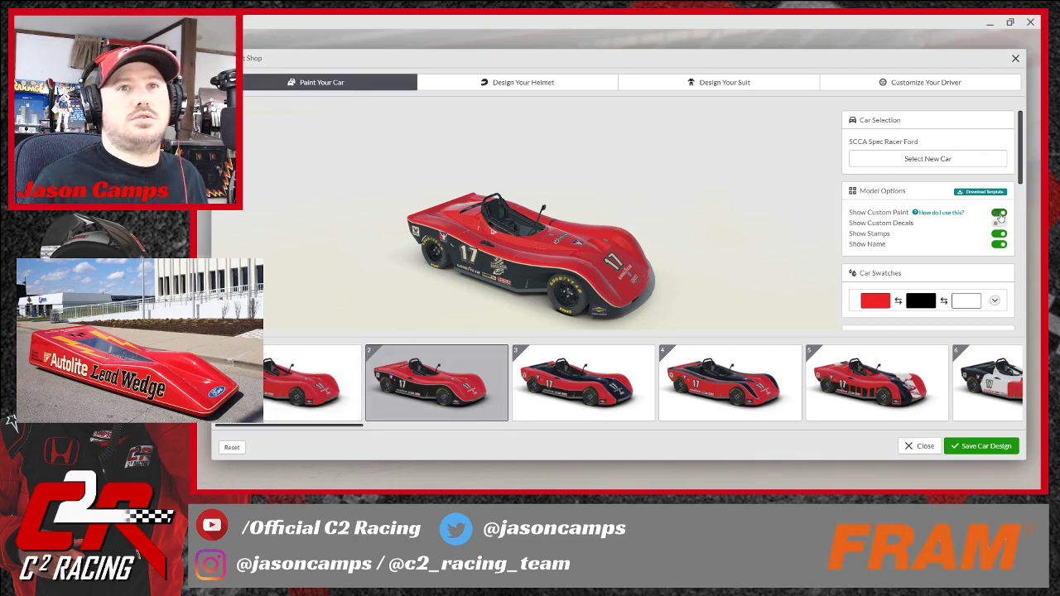
In iRacing, close the Paint Shop without saving the current progress and reopen it to reload the custom paint
{"action": "left_click_drag", "start_coordinate": [650, 312], "coordinate": [596, 273]}
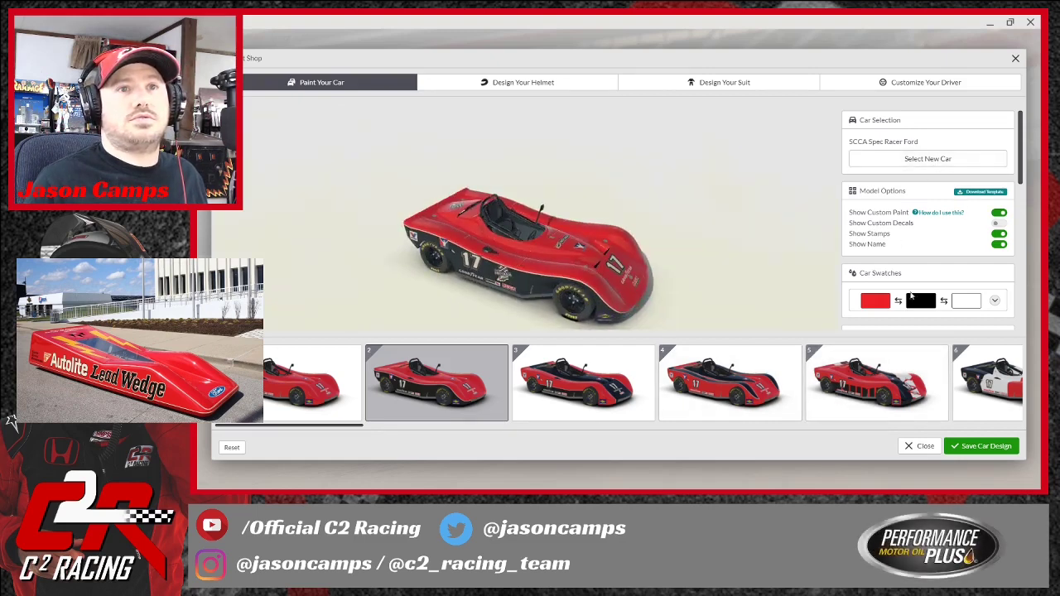
{"action": "left_click", "coordinate": [1016, 59]}
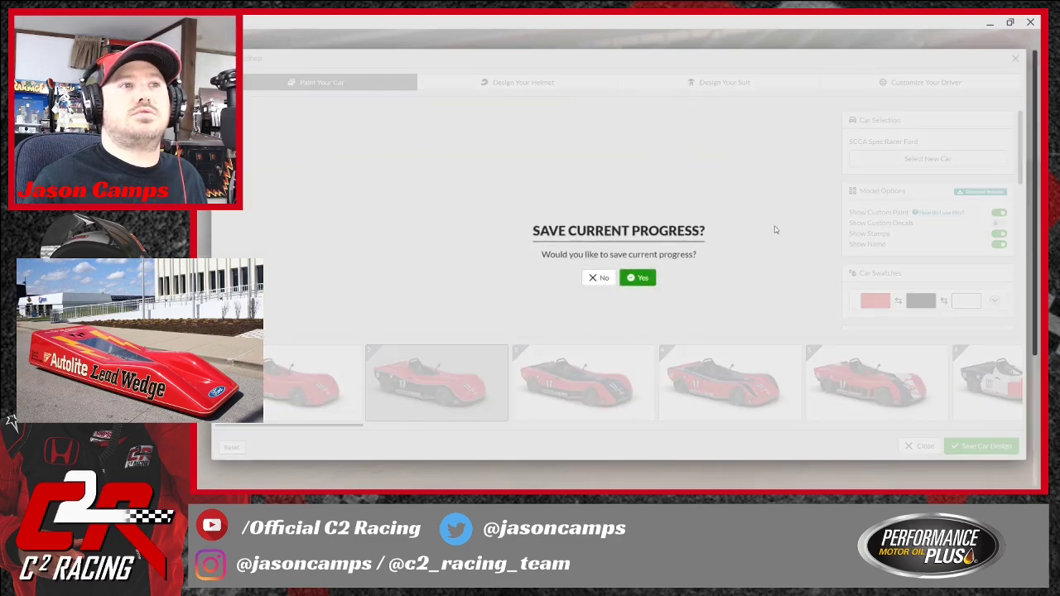
{"action": "left_click", "coordinate": [600, 280]}
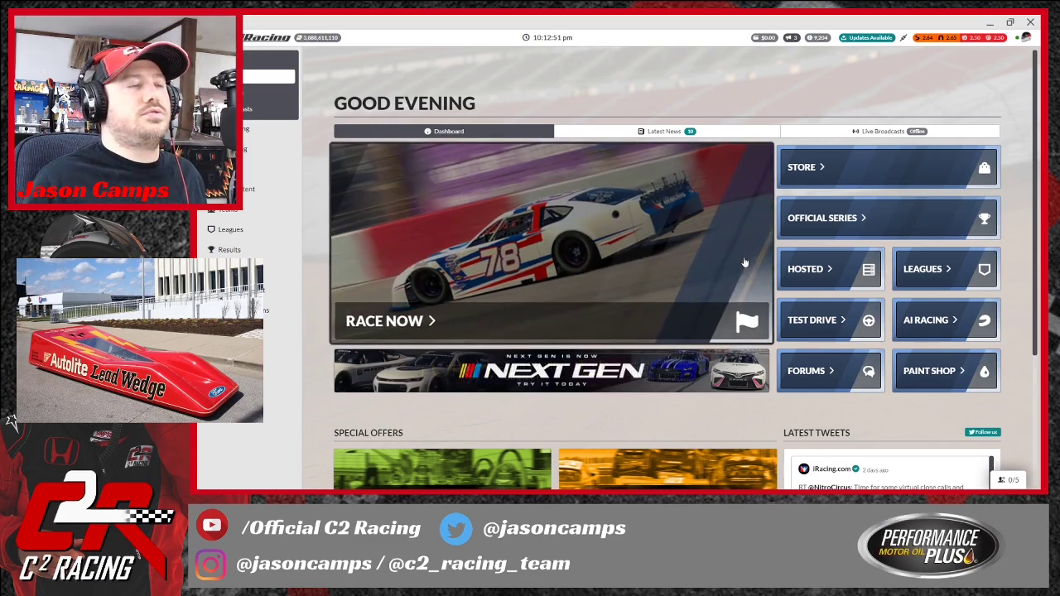
{"action": "left_click", "coordinate": [952, 374]}
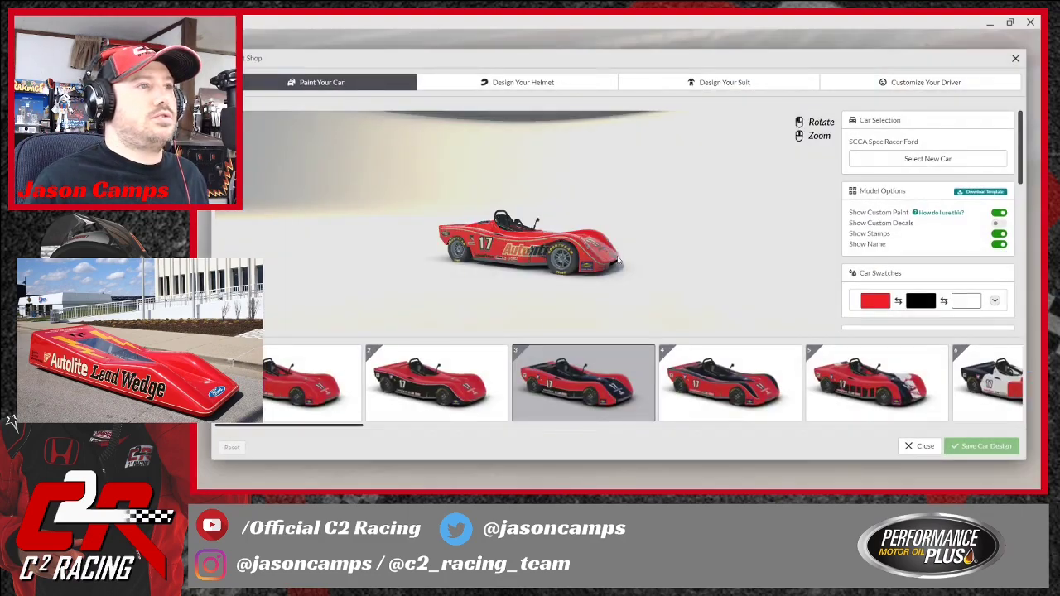
Examine the custom paint on both sides of the car, checking the placement of the Autolite and other sponsor logos
{"action": "left_click_drag", "start_coordinate": [568, 272], "coordinate": [569, 300]}
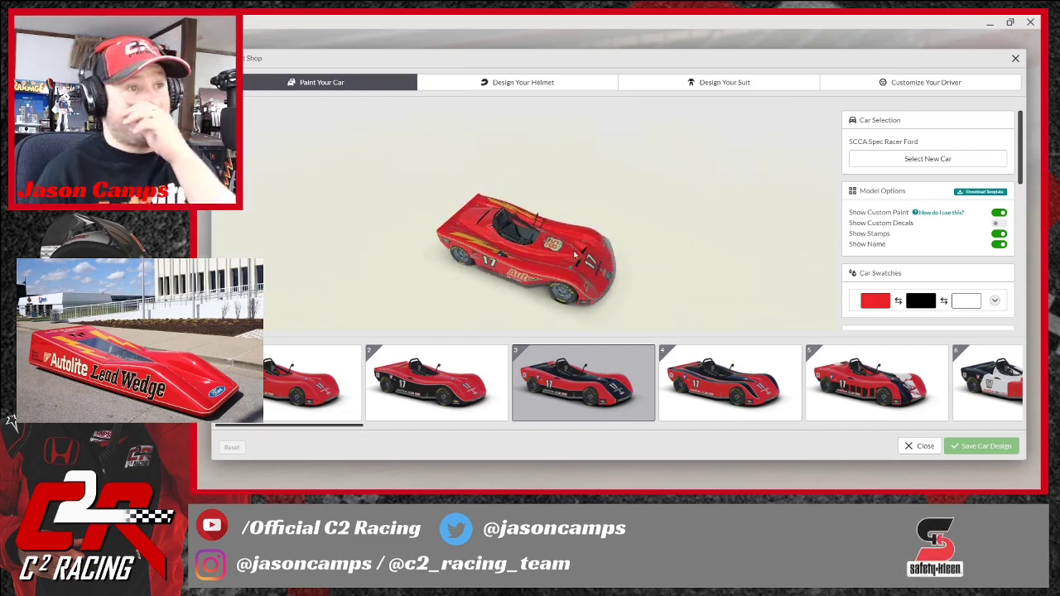
{"action": "scroll", "coordinate": [566, 260], "scroll_direction": "up", "scroll_amount": 6}
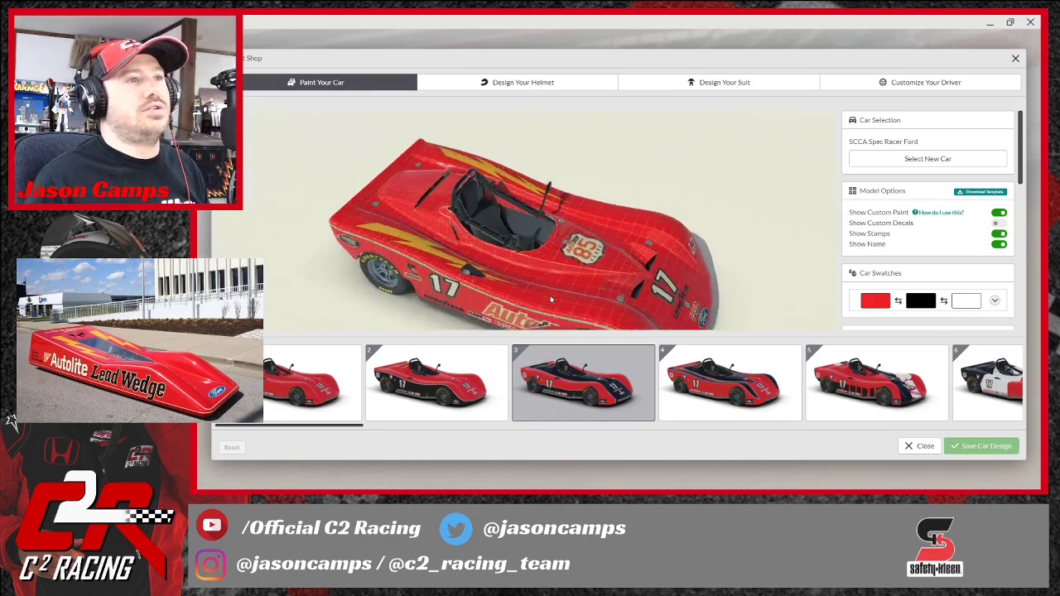
{"action": "left_click_drag", "start_coordinate": [547, 274], "coordinate": [631, 212]}
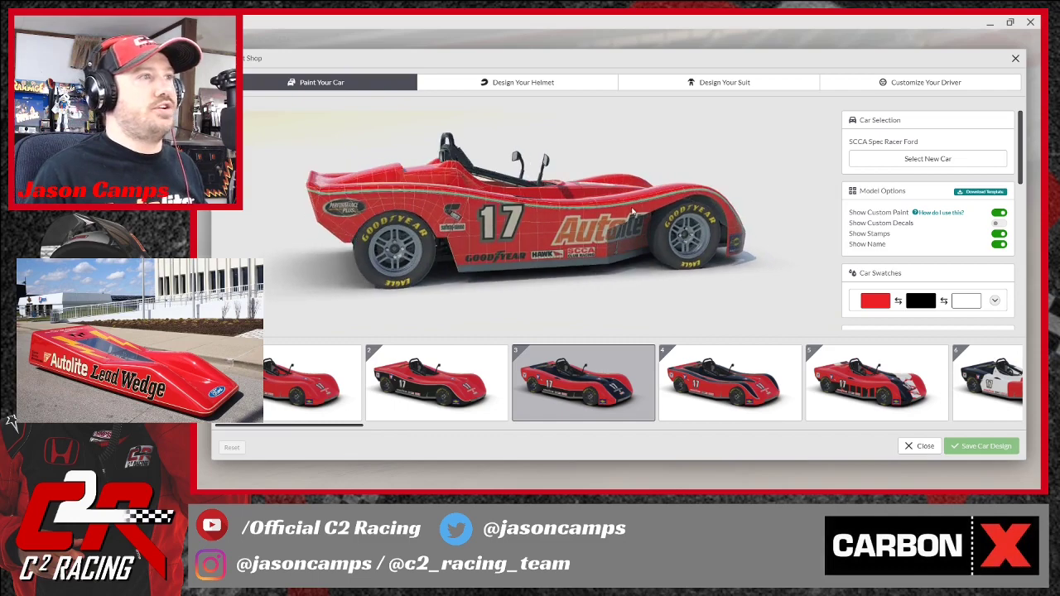
{"action": "scroll", "coordinate": [450, 245], "scroll_direction": "up", "scroll_amount": 5}
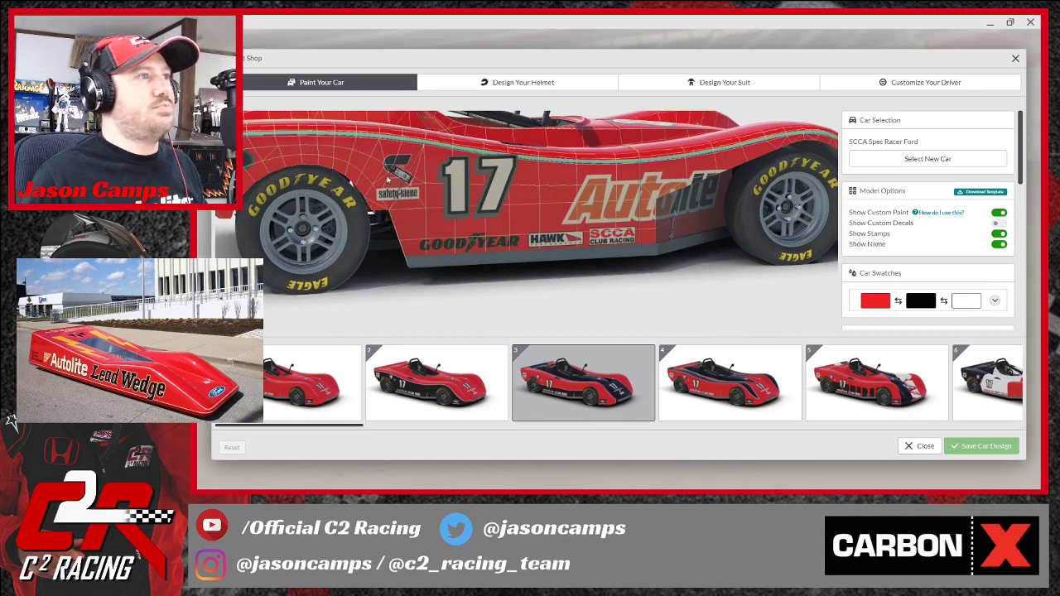
{"action": "left_click_drag", "start_coordinate": [409, 180], "coordinate": [525, 210]}
{"action": "left_click_drag", "start_coordinate": [399, 208], "coordinate": [548, 199]}
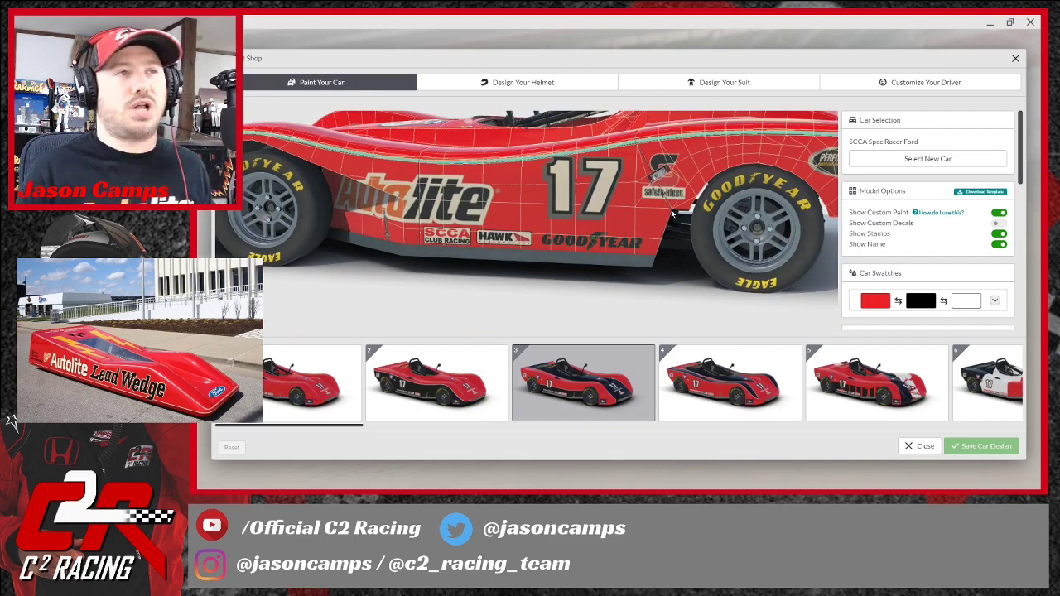
{"action": "left_click_drag", "start_coordinate": [434, 213], "coordinate": [531, 179]}
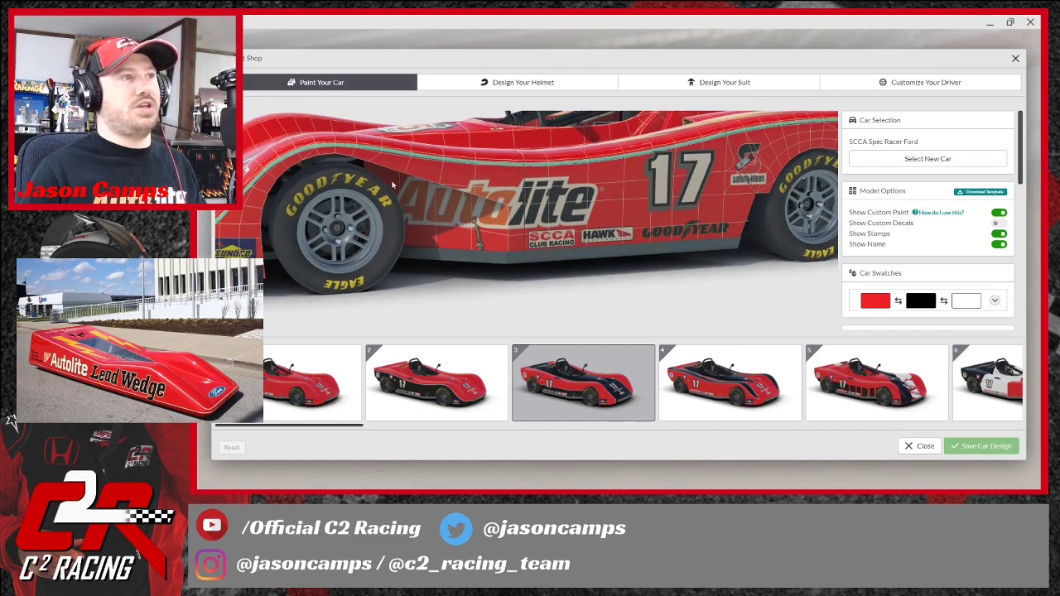
{"action": "left_click_drag", "start_coordinate": [506, 220], "coordinate": [512, 183]}
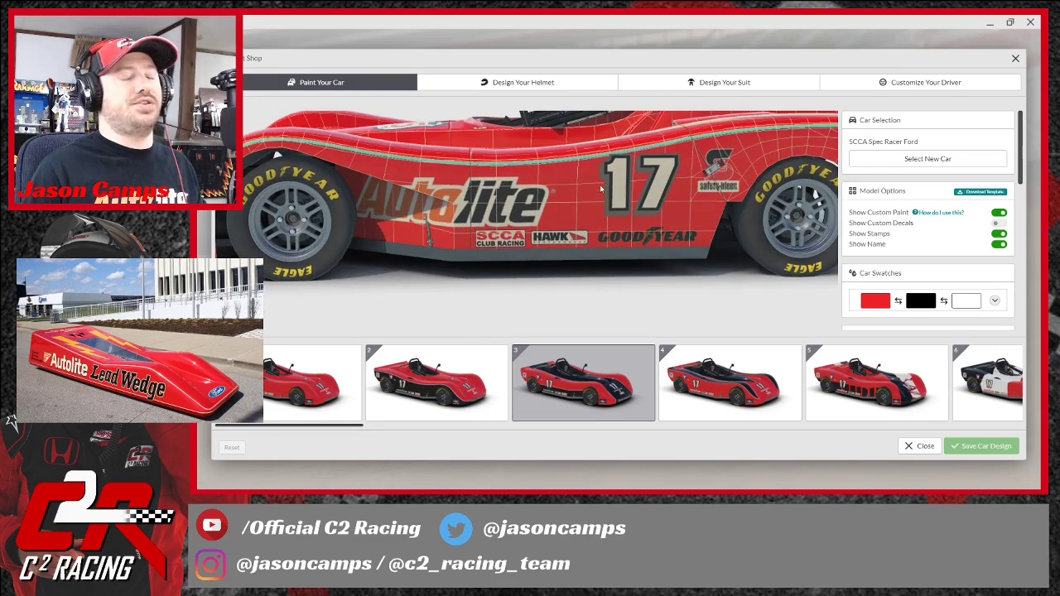
Examine the upper bodywork and side profile for the wireframe lines, lightning bolts and Autolite logo fit
{"action": "left_click_drag", "start_coordinate": [407, 232], "coordinate": [620, 250]}
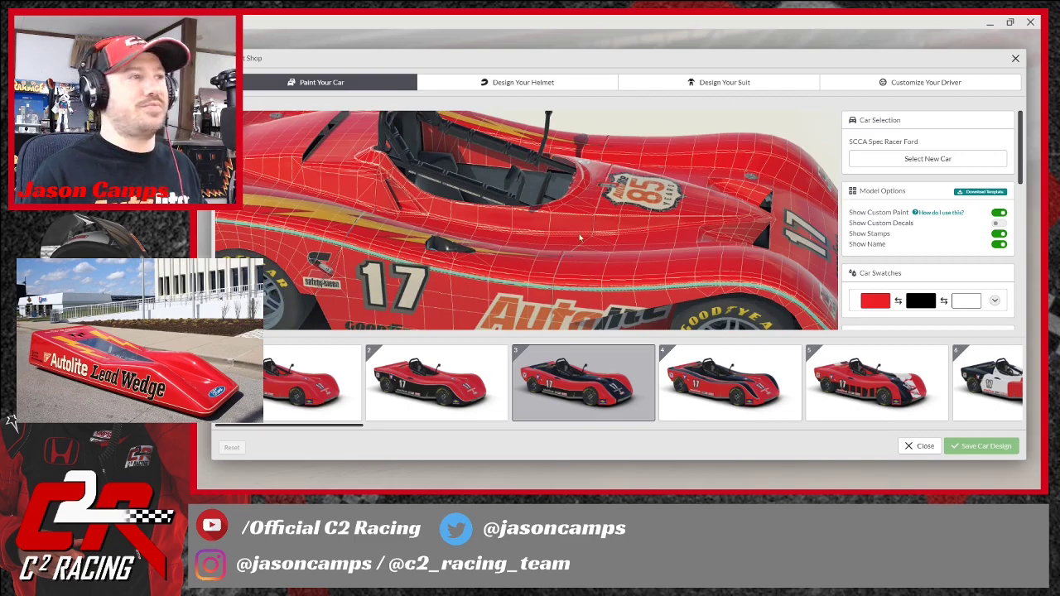
{"action": "mouse_move", "coordinate": [658, 255]}
{"action": "left_mouse_down"}
{"action": "mouse_move", "coordinate": [657, 230]}
{"action": "mouse_move", "coordinate": [663, 242]}
{"action": "left_mouse_up"}
{"action": "left_click_drag", "start_coordinate": [553, 255], "coordinate": [489, 195]}
{"action": "mouse_move", "coordinate": [547, 273]}
{"action": "left_mouse_down"}
{"action": "mouse_move", "coordinate": [462, 339]}
{"action": "mouse_move", "coordinate": [542, 297]}
{"action": "mouse_move", "coordinate": [506, 298]}
{"action": "mouse_move", "coordinate": [526, 271]}
{"action": "left_mouse_up"}
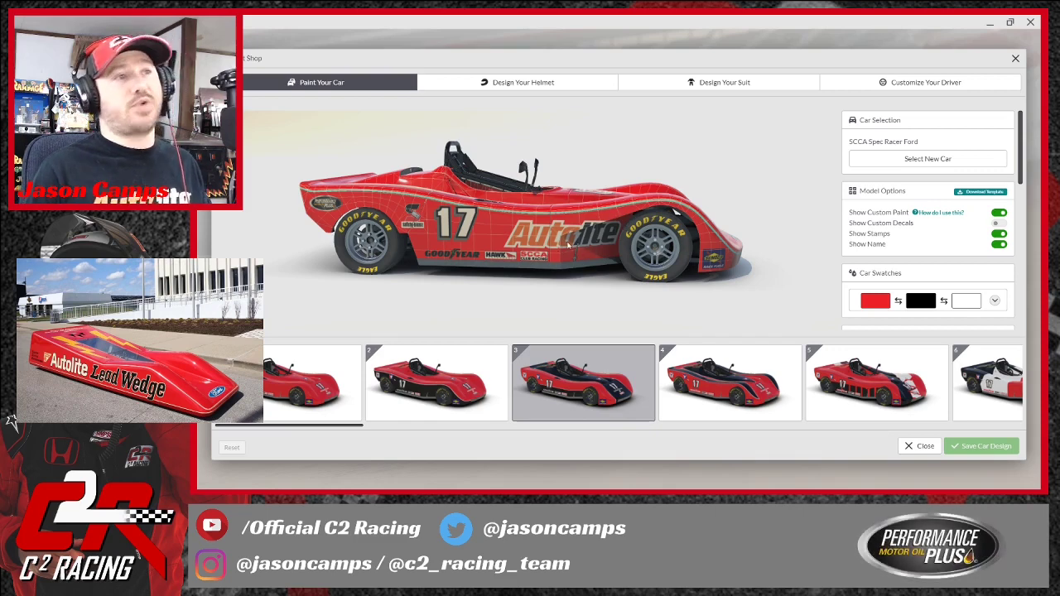
{"action": "left_click_drag", "start_coordinate": [554, 238], "coordinate": [418, 230]}
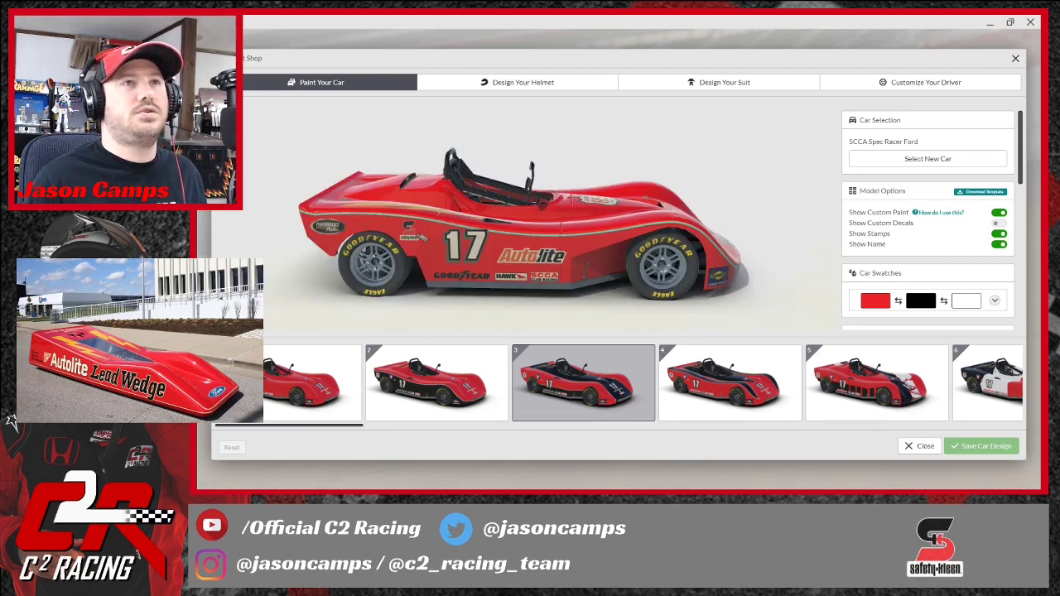
Inspect the revised paint from both sides and the front, checking the resized Autolite logos and the clean bodywork
{"action": "left_click_drag", "start_coordinate": [582, 276], "coordinate": [670, 253]}
{"action": "left_click_drag", "start_coordinate": [515, 274], "coordinate": [520, 231]}
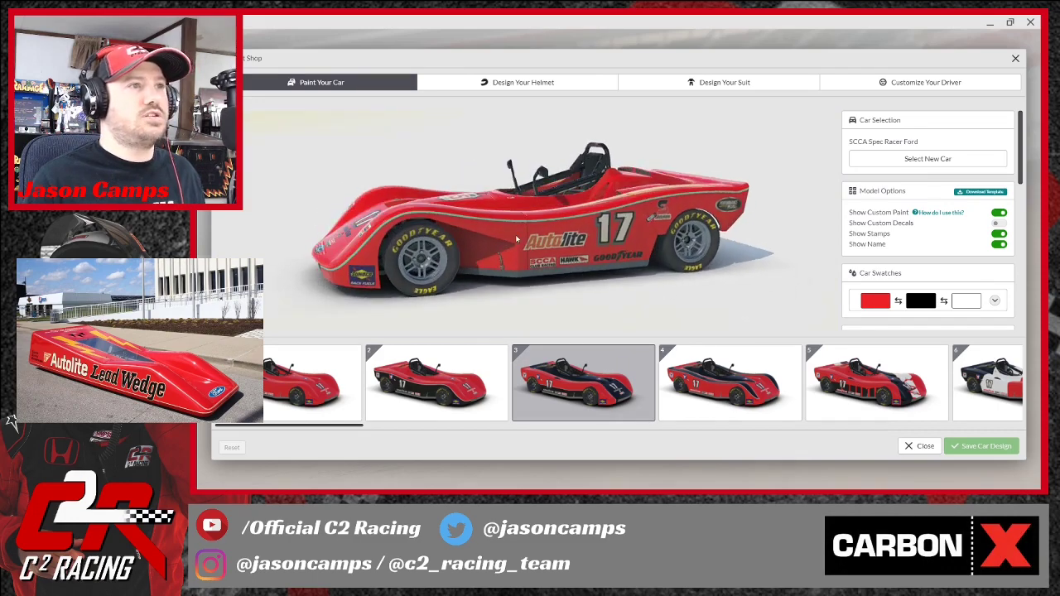
{"action": "left_click_drag", "start_coordinate": [561, 287], "coordinate": [596, 286]}
{"action": "scroll", "coordinate": [626, 283], "scroll_direction": "up", "scroll_amount": 3}
{"action": "scroll", "coordinate": [625, 284], "scroll_direction": "down", "scroll_amount": 3}
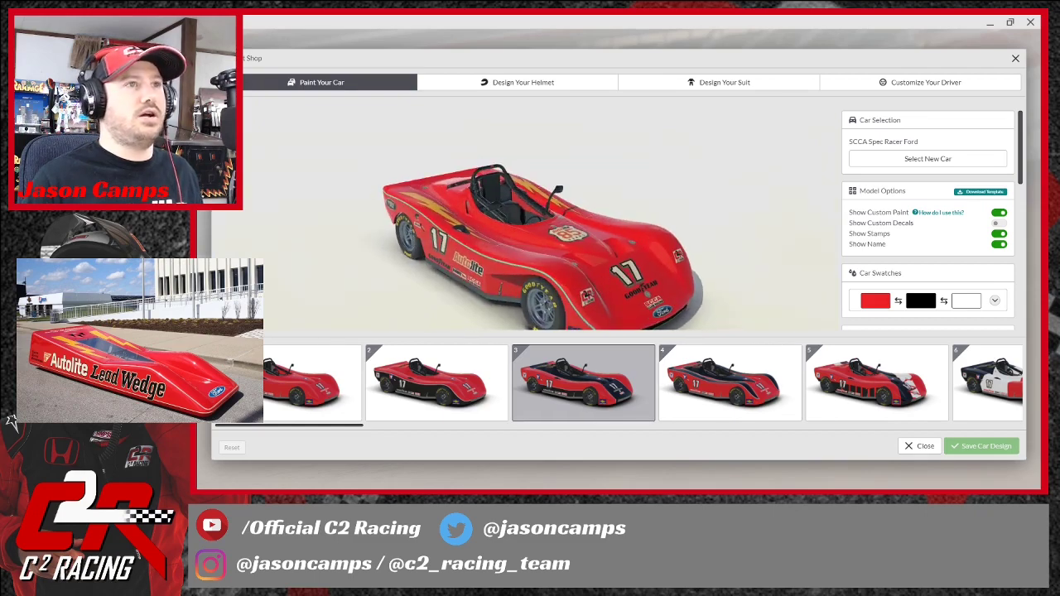